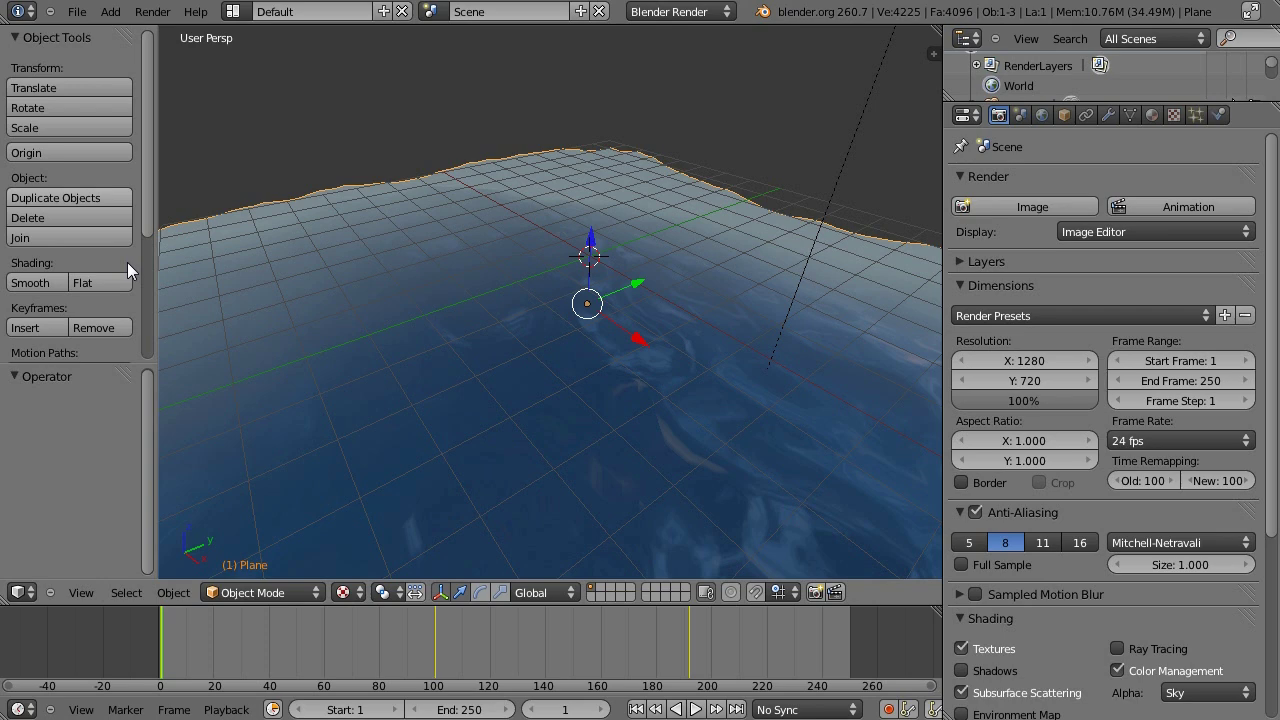
Orbit around the ocean plane, then hide the Object Tools shelf with T.
middle_drag(450, 275, 631, 289)
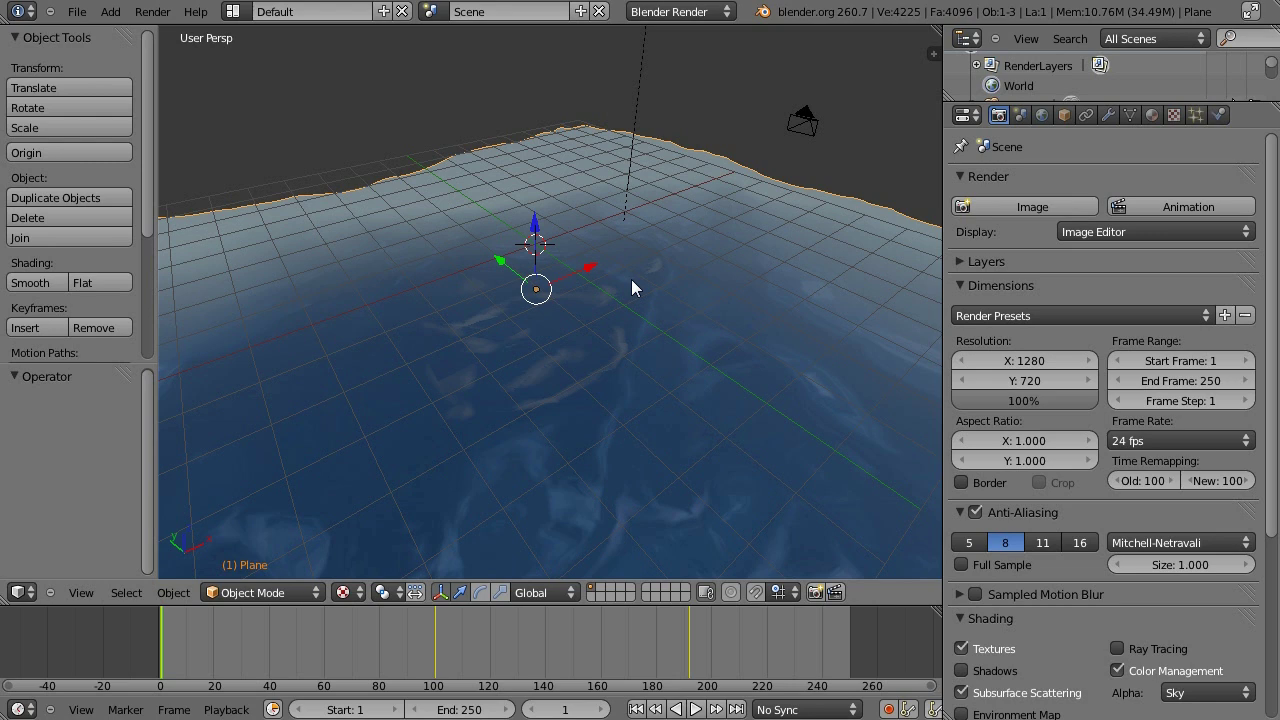
key(t)
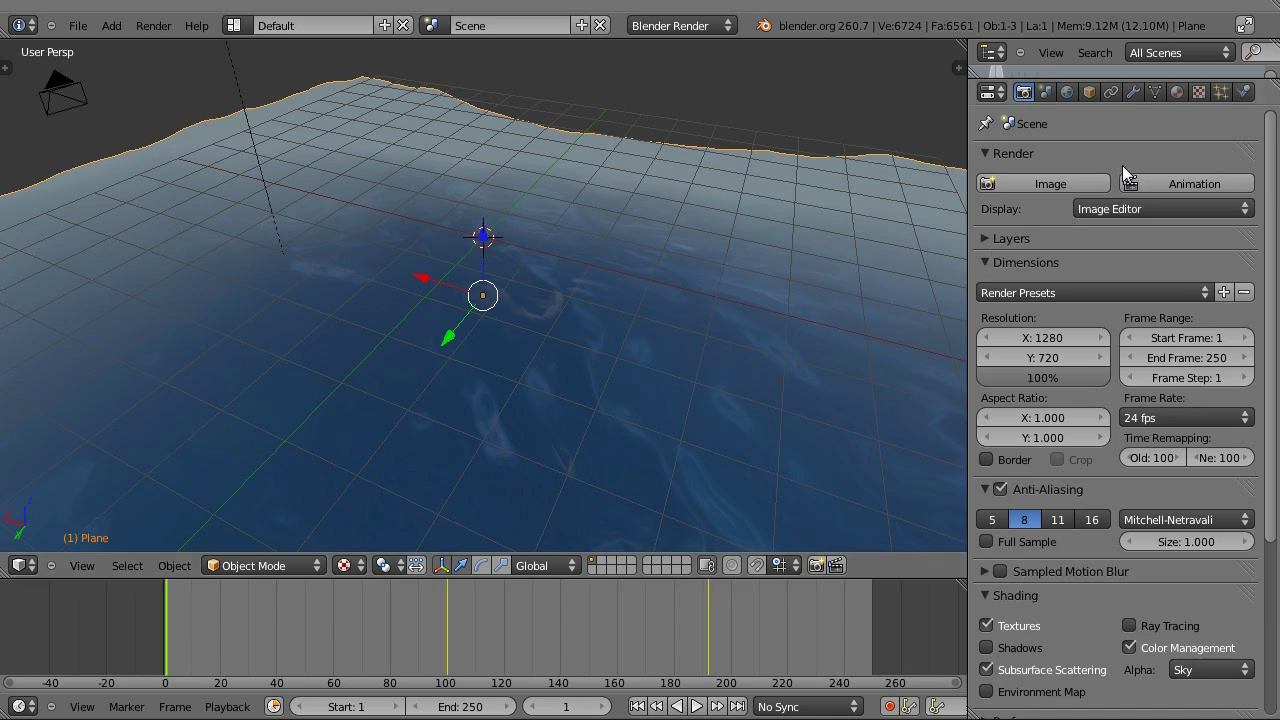
Show the plane's Ocean modifier settings and toggle its viewport display off and back on.
middle_drag(550, 244, 479, 330)
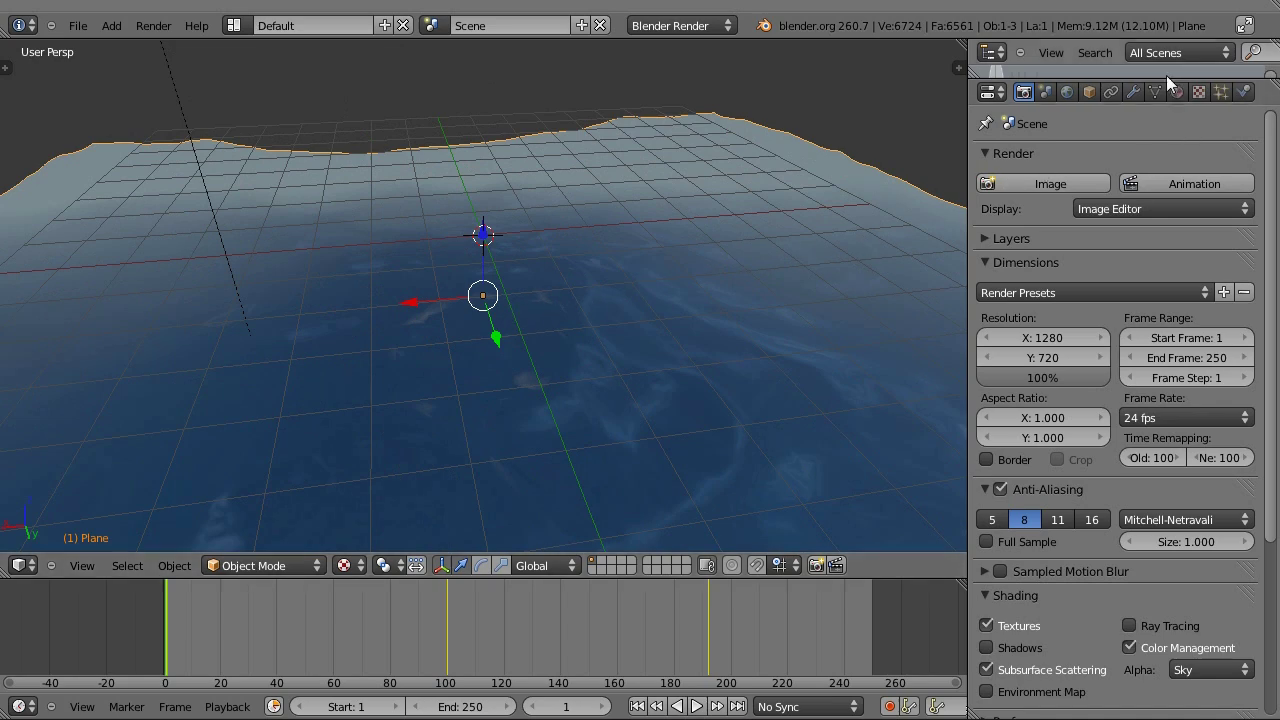
click(1133, 91)
middle_drag(549, 237, 660, 250)
click(1110, 216)
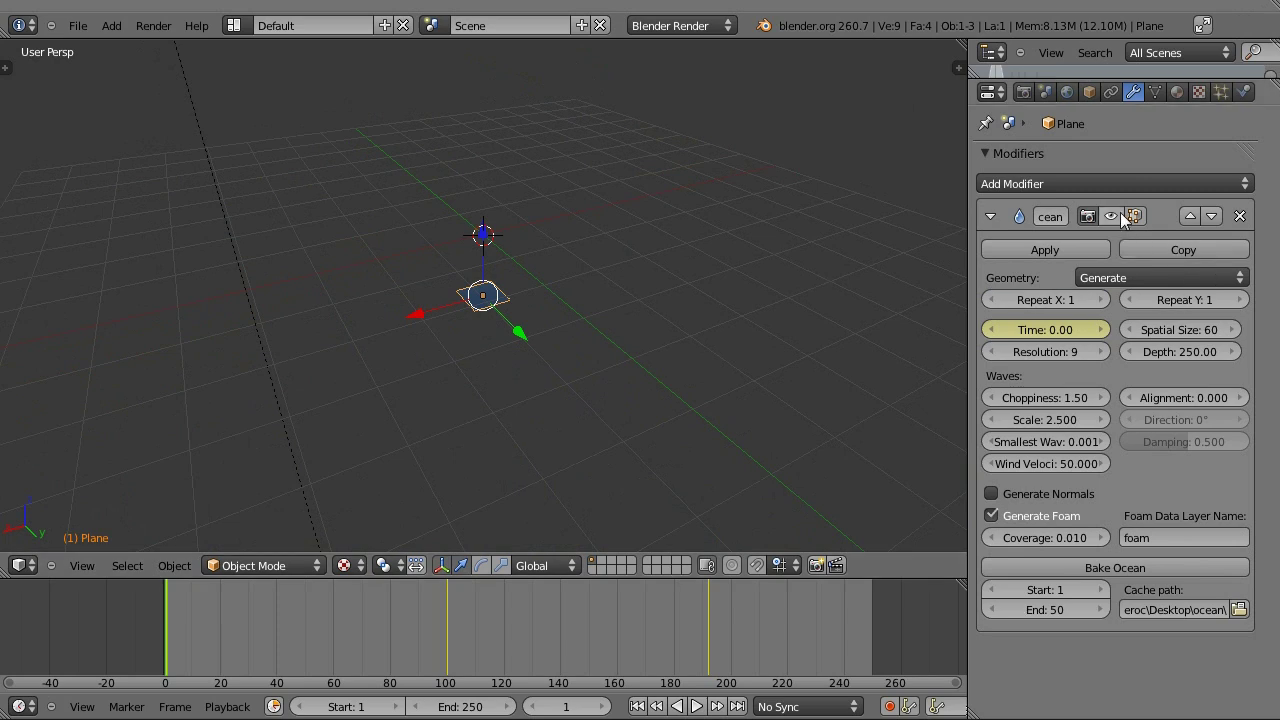
click(1104, 184)
click(1107, 183)
click(1111, 215)
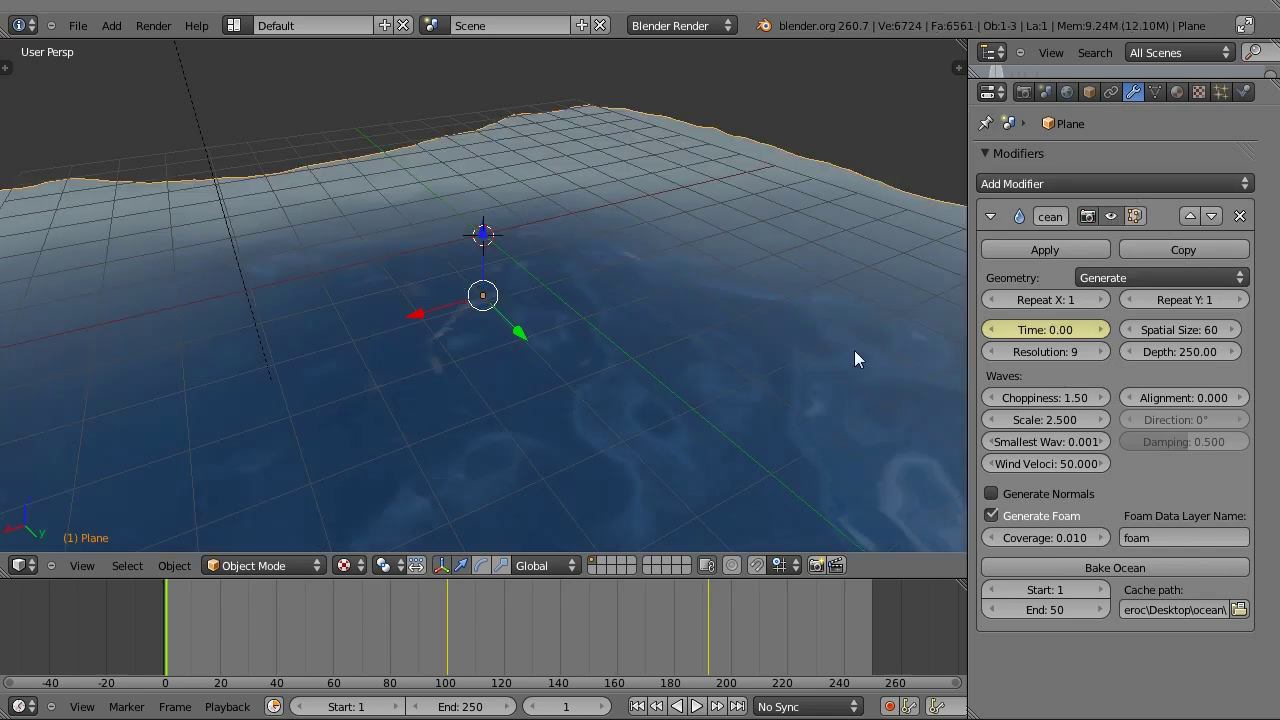
middle_drag(857, 358, 746, 361)
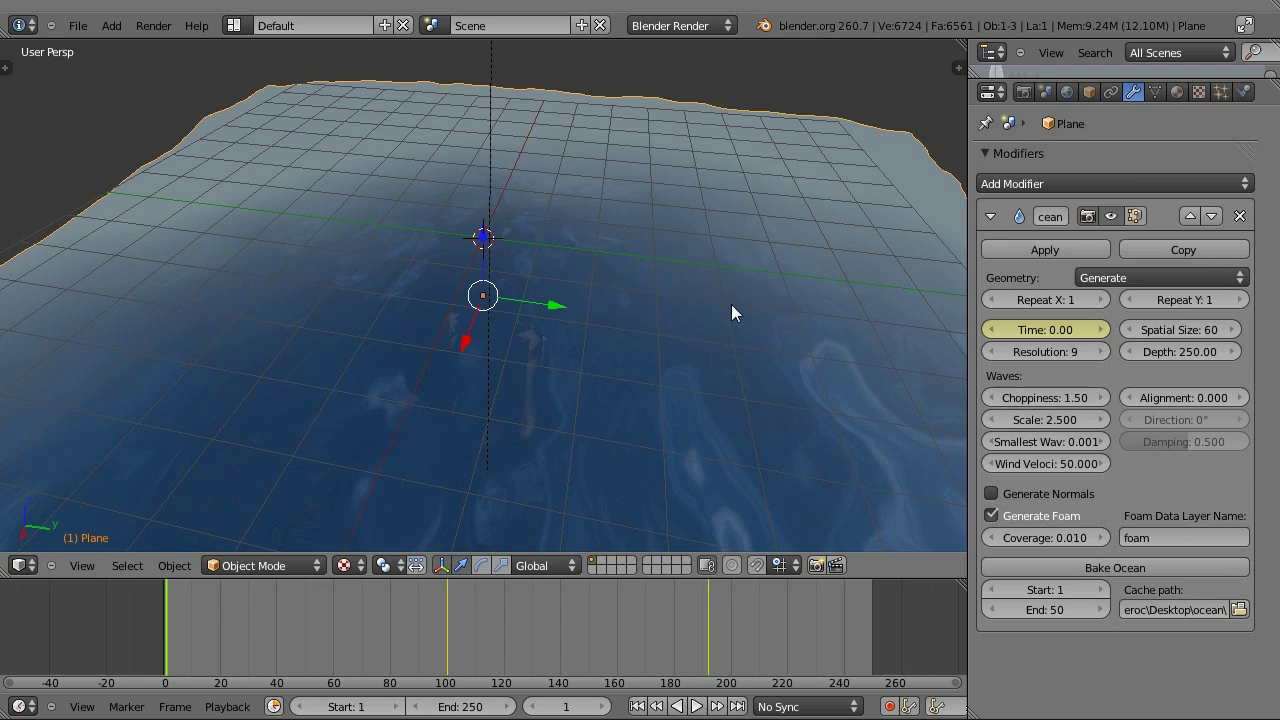
middle_drag(731, 304, 690, 205)
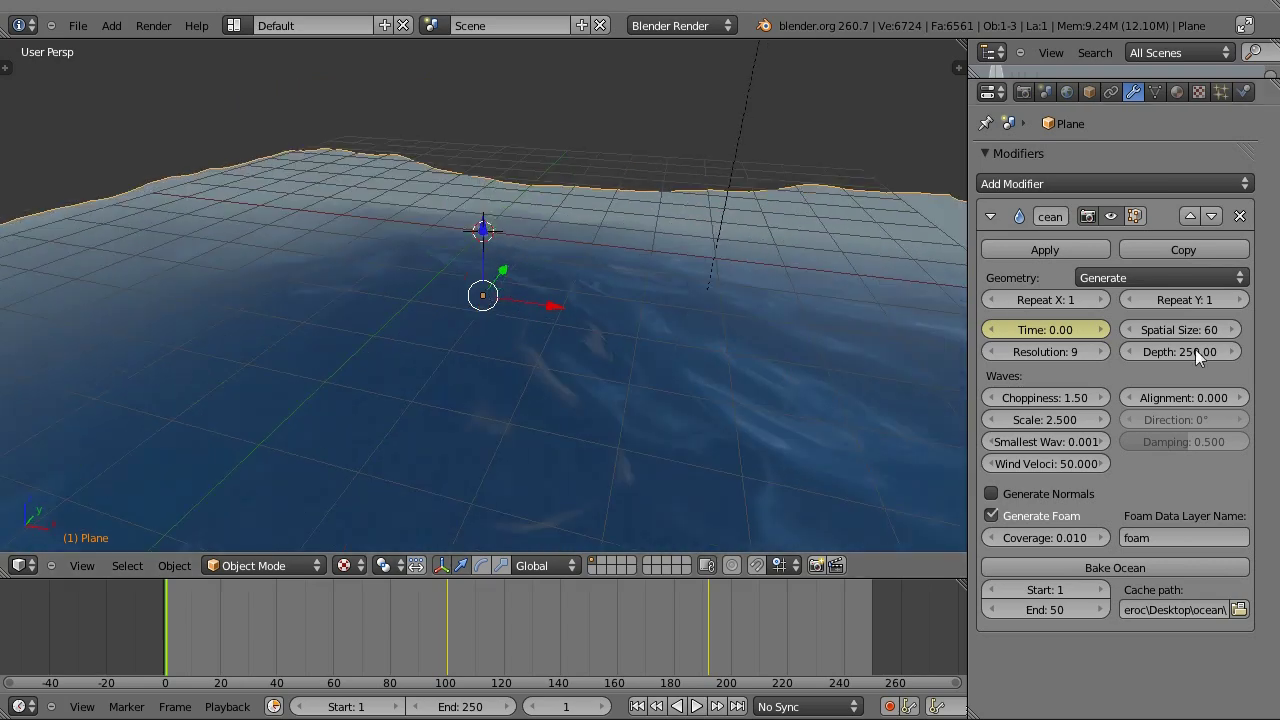
click(1116, 278)
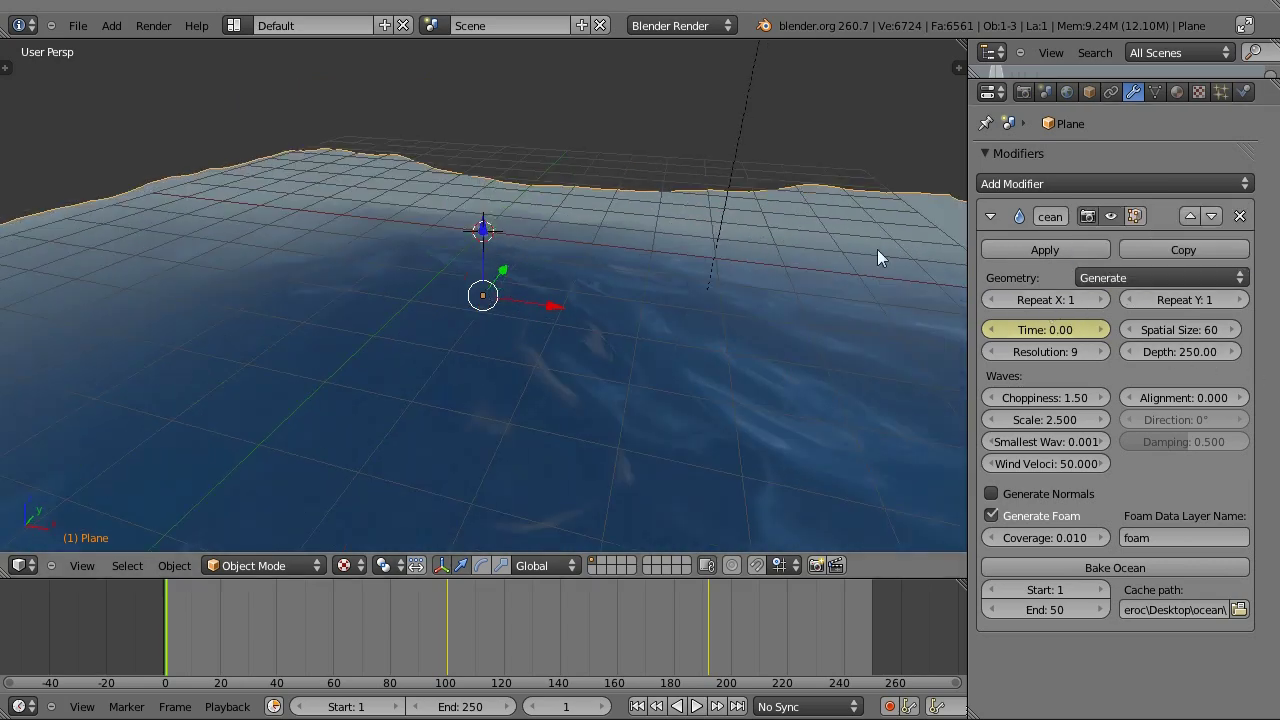
click(1150, 278)
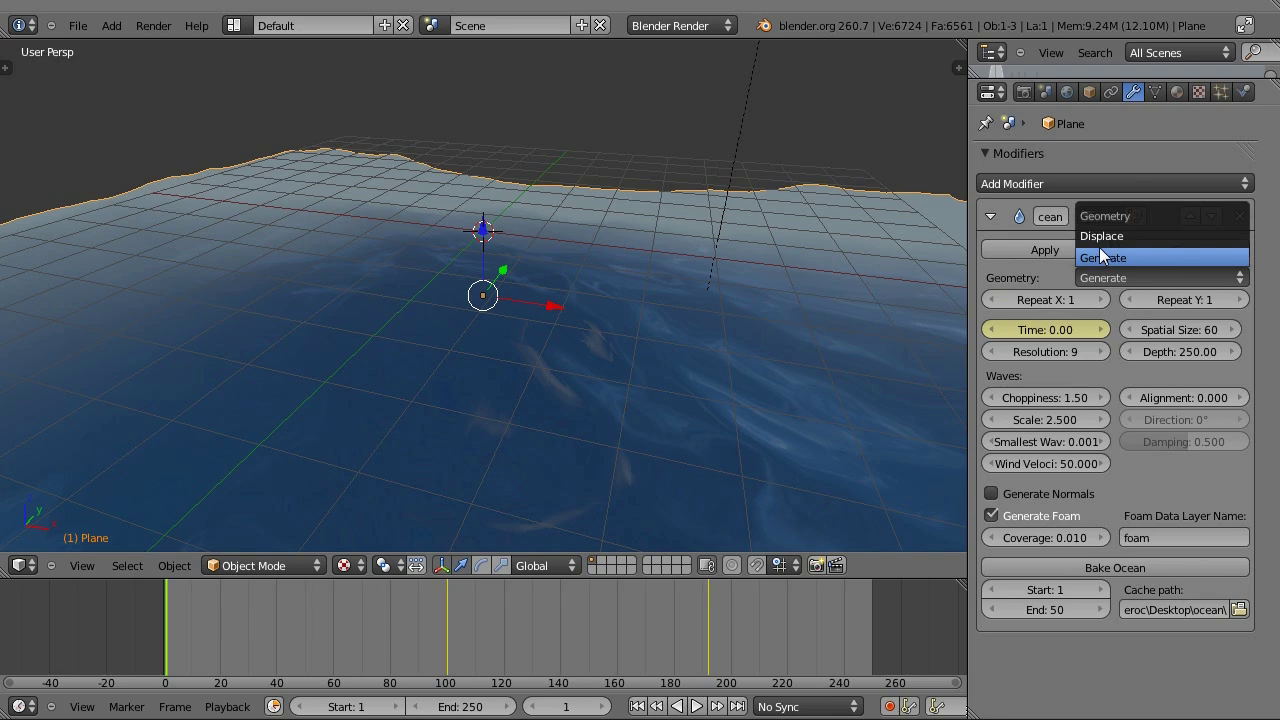
click(1103, 257)
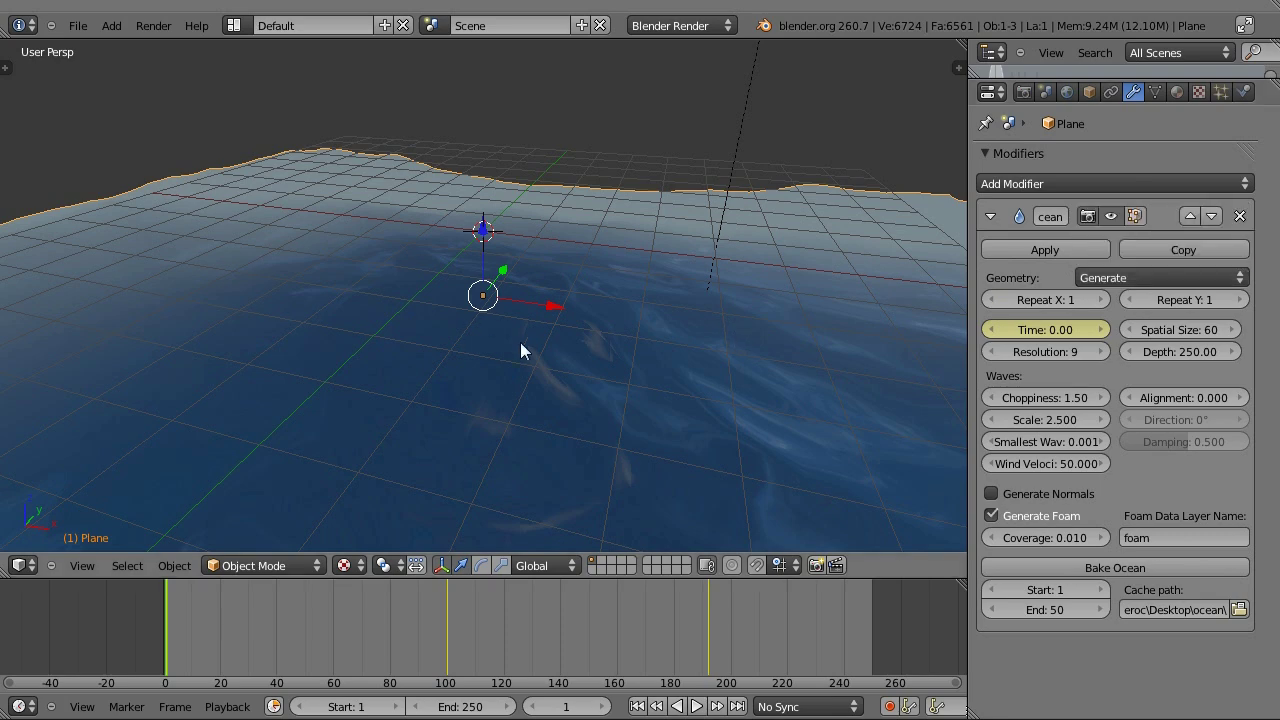
middle_drag(520, 351, 474, 320)
click(1133, 280)
click(1120, 257)
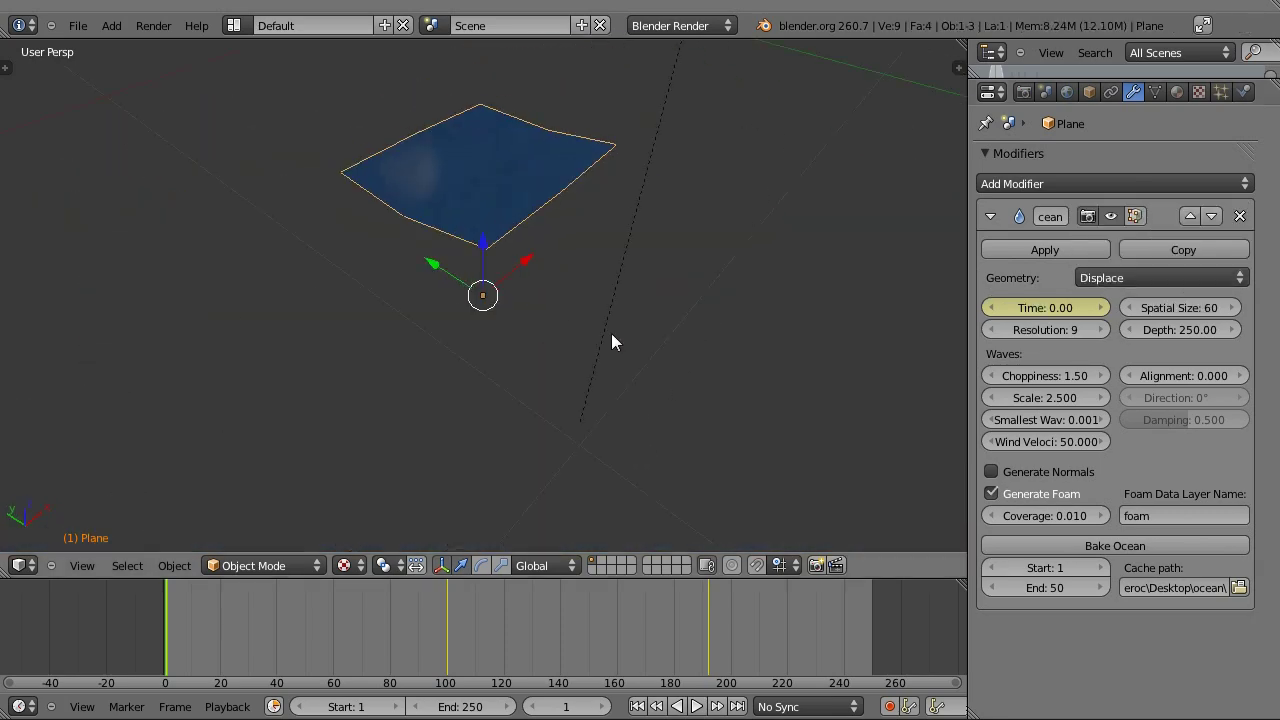
key(Tab)
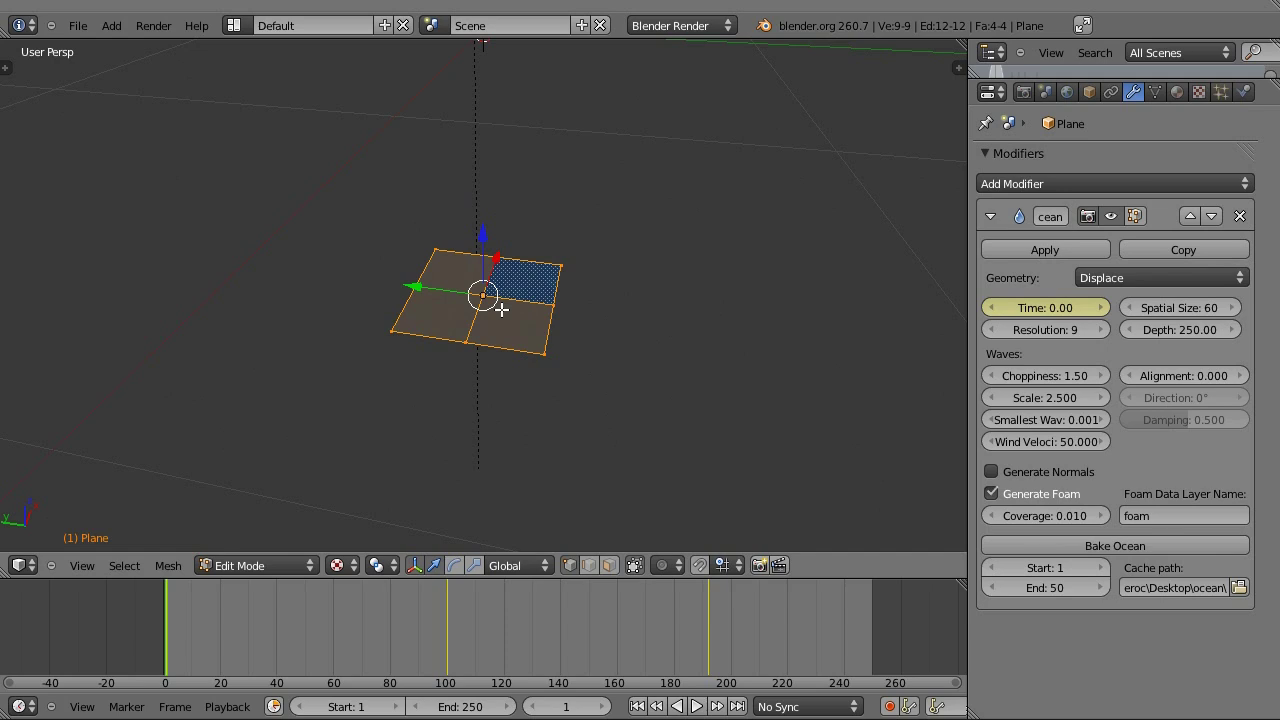
middle_drag(477, 283, 446, 269)
key(Tab)
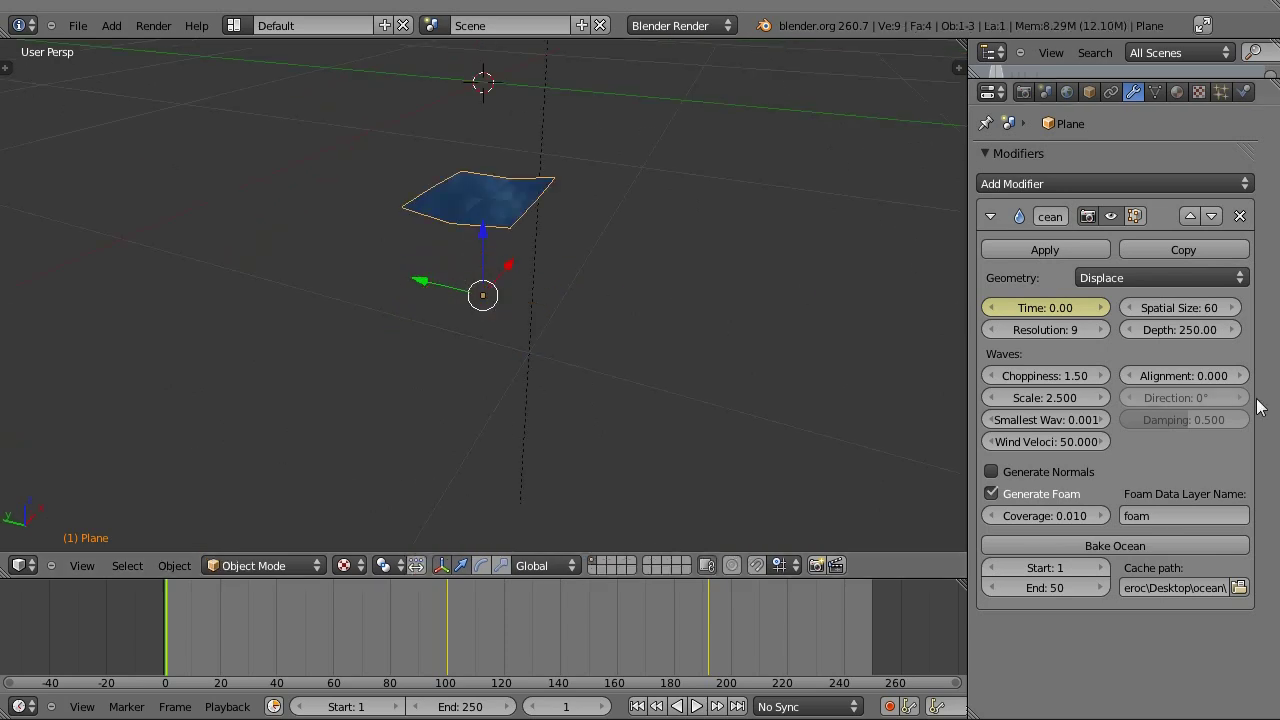
click(1156, 276)
click(1141, 258)
middle_drag(292, 390, 370, 420)
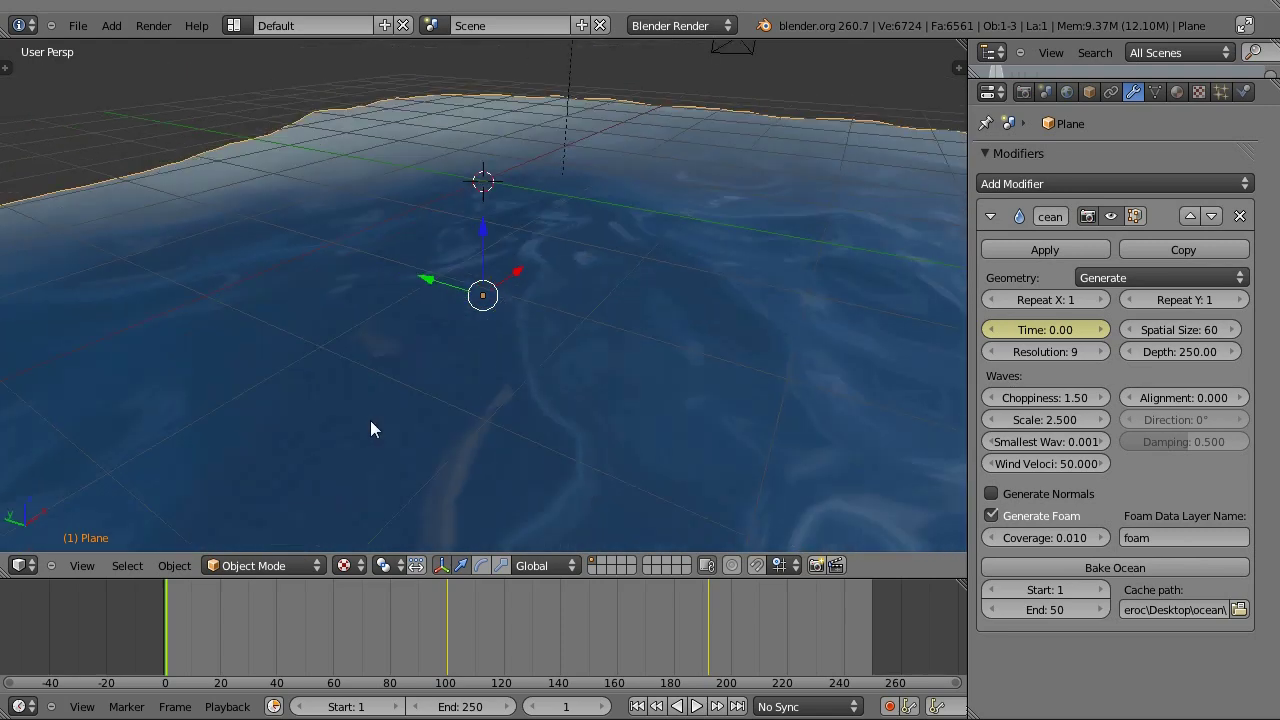
Set the Ocean modifier's Repeat X and Repeat Y to 2 each.
click(1103, 299)
click(1240, 299)
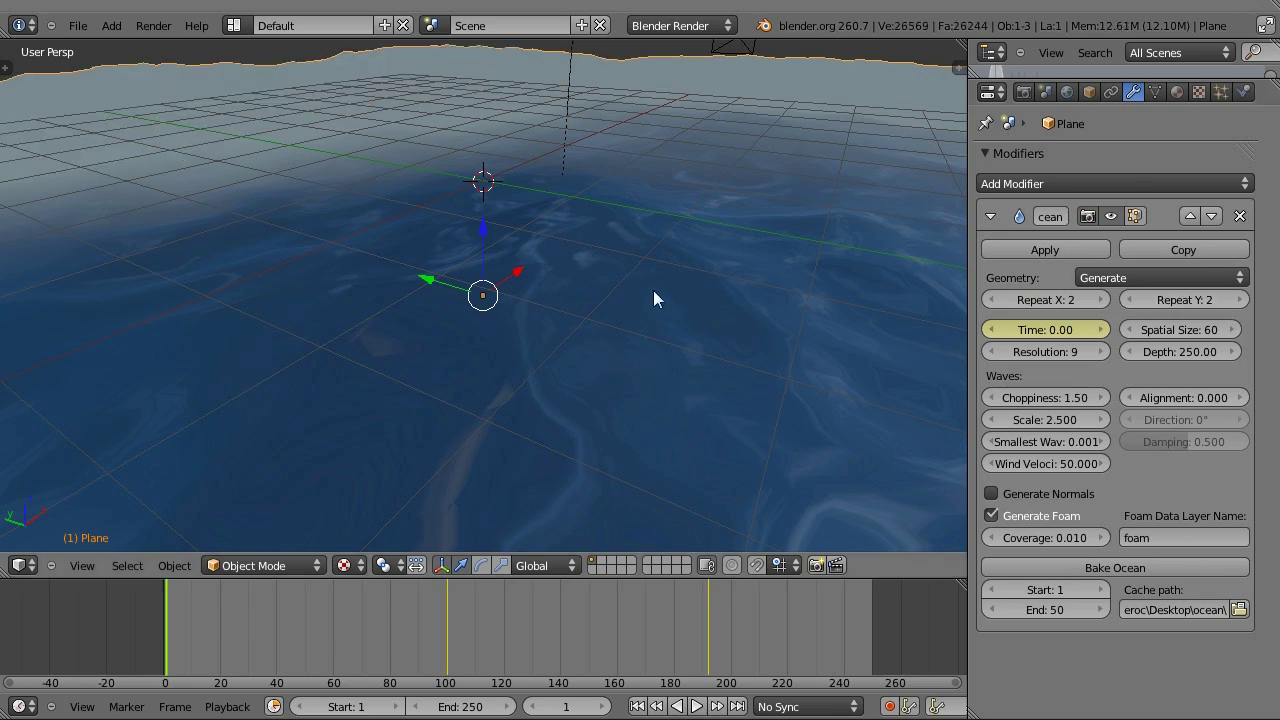
middle_drag(653, 290, 493, 308)
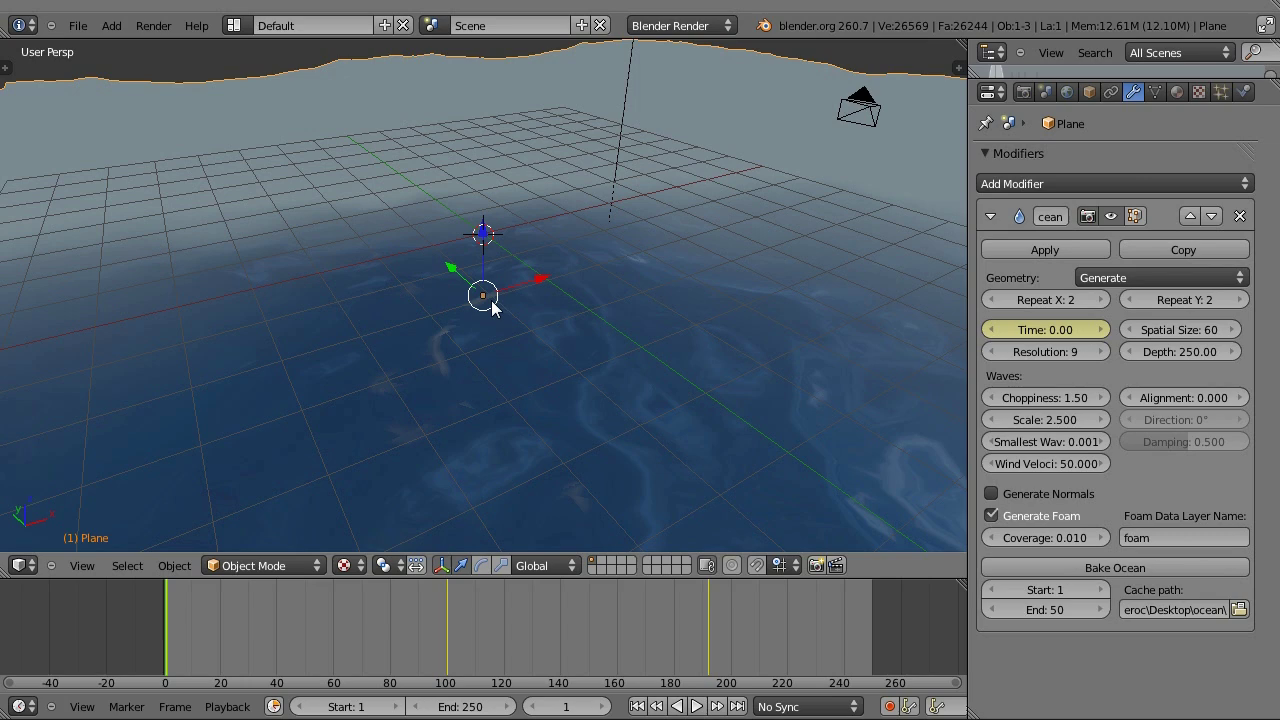
Undo the repeats to one tile, jump to frame 100, and scrub the waves backward.
key(ctrl+z)
key(ctrl+z)
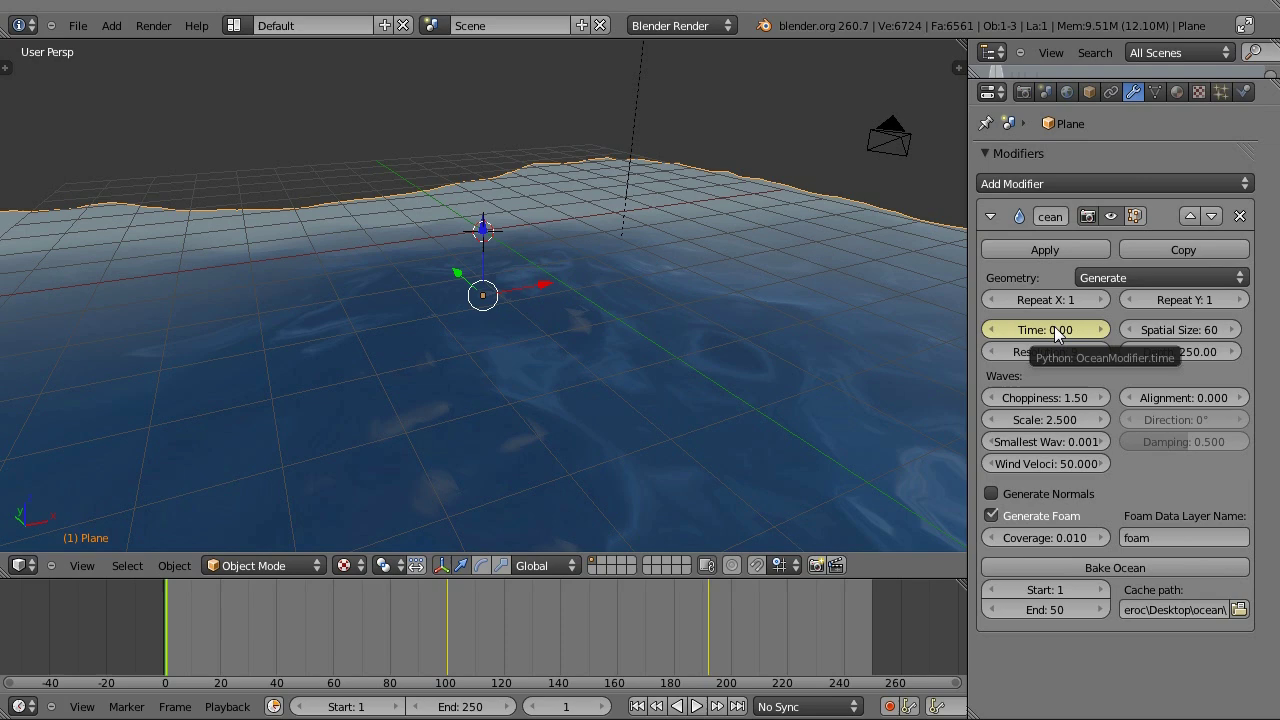
click(448, 632)
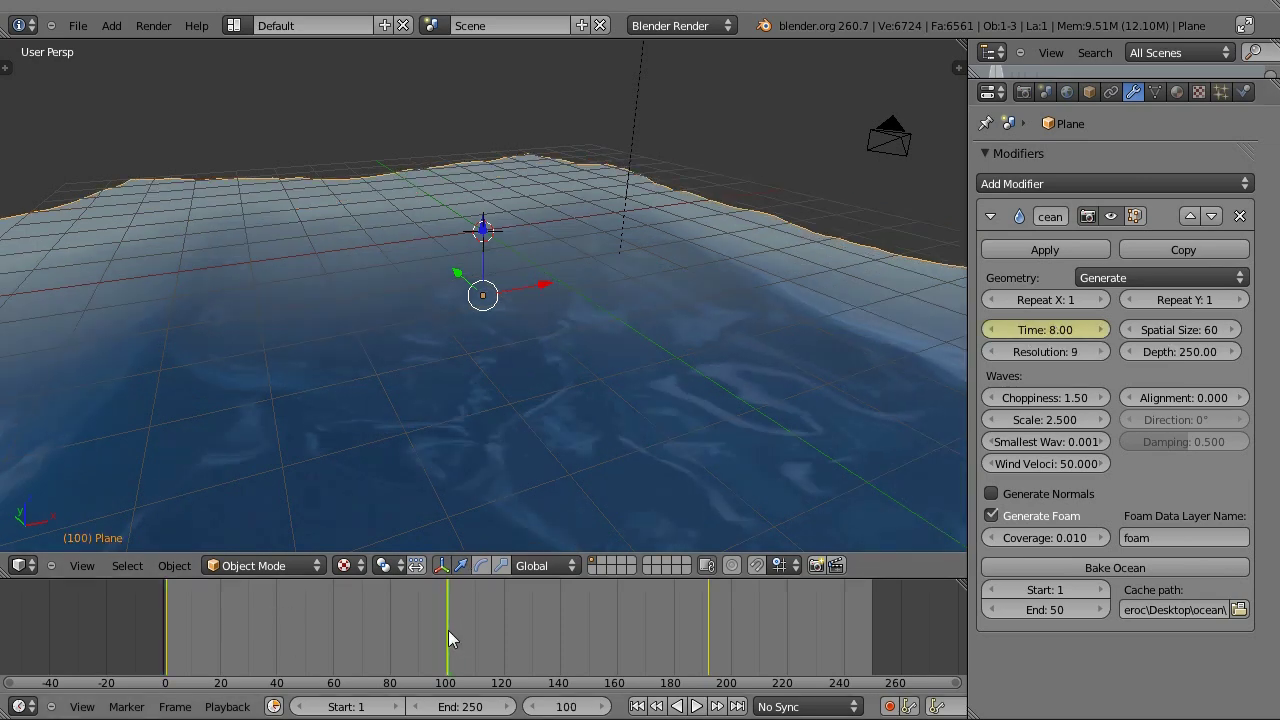
middle_drag(535, 425, 520, 430)
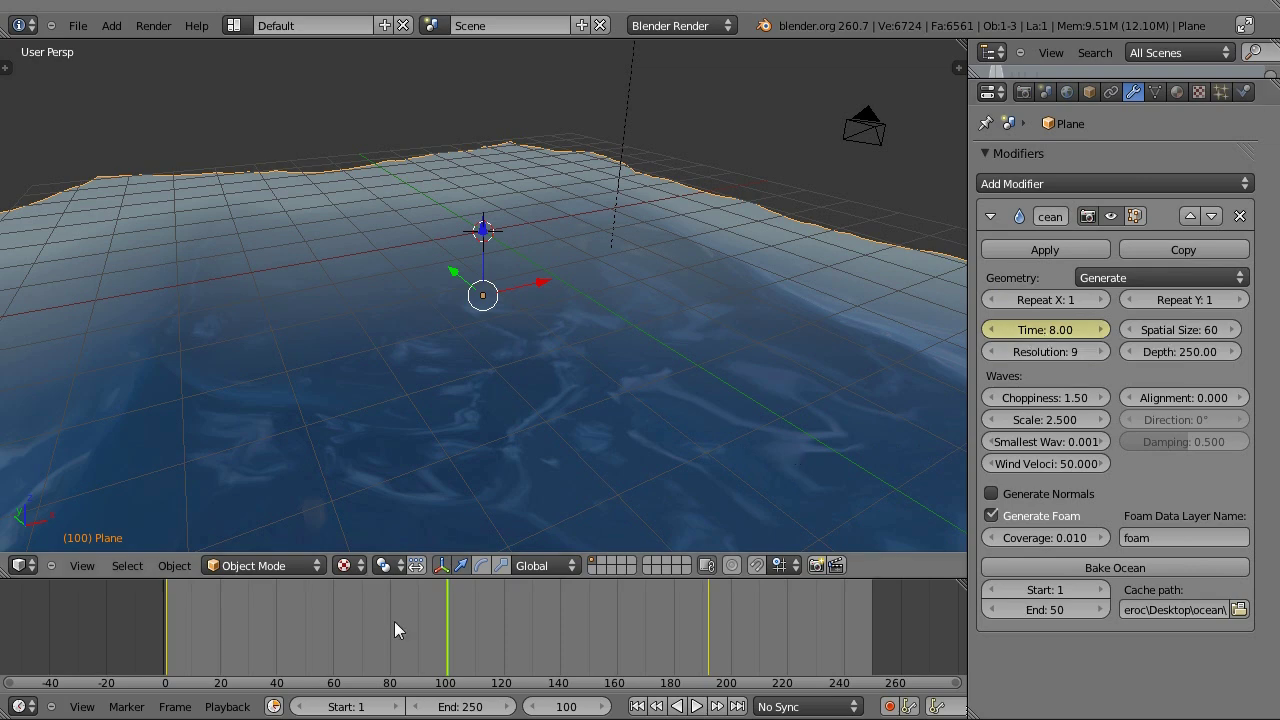
drag(405, 622, 161, 615)
Return to frame 1 and restore the ocean's Spatial Size to 60.
drag(1132, 330, 1140, 330)
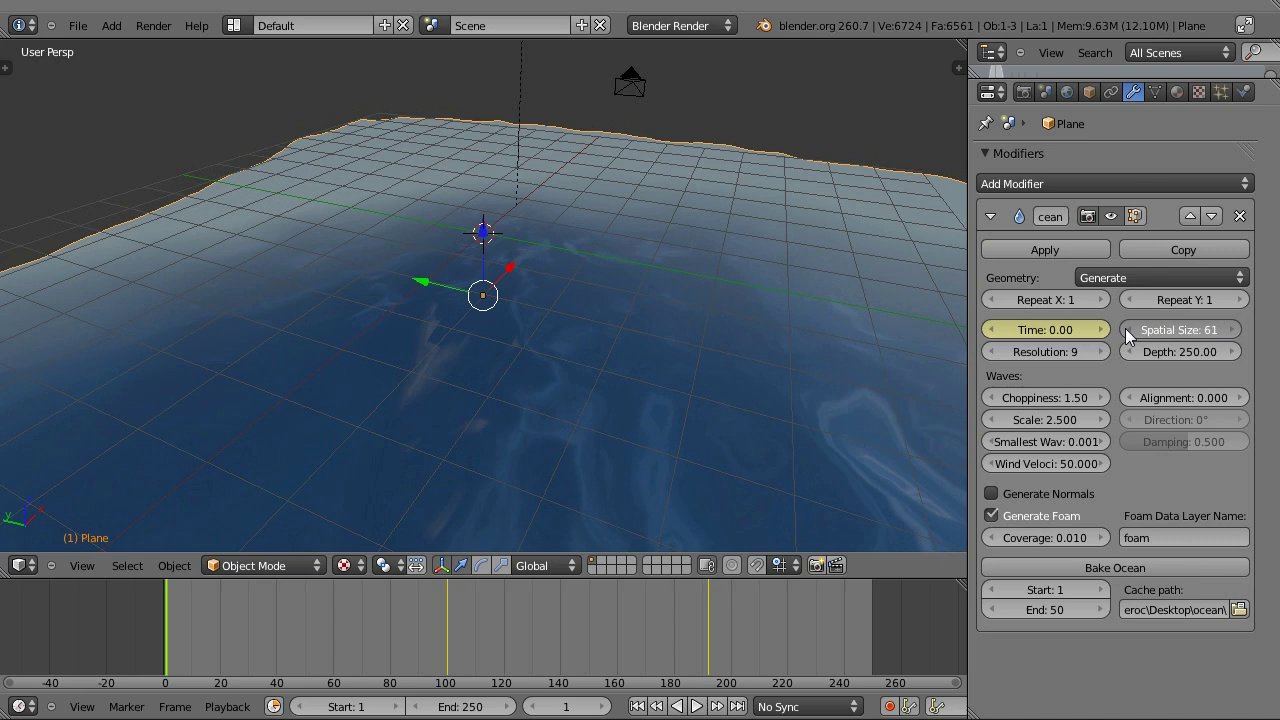
key(ctrl+z)
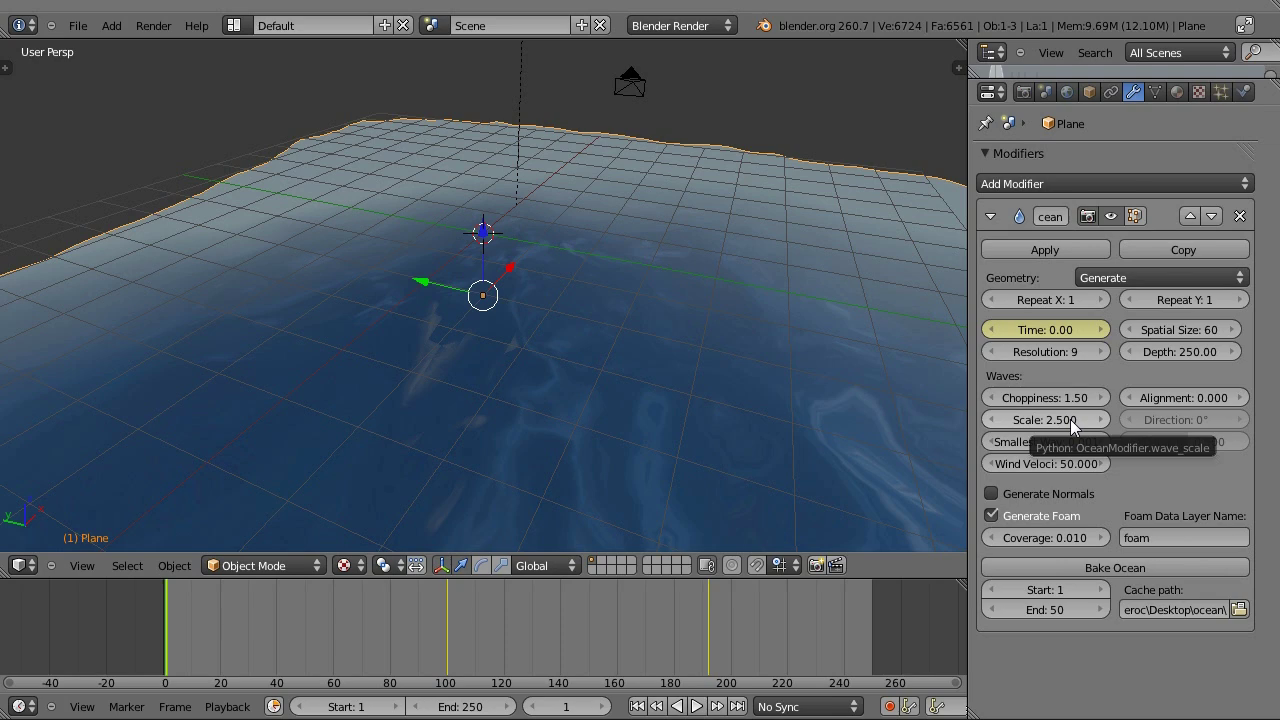
middle_drag(628, 300, 1080, 366)
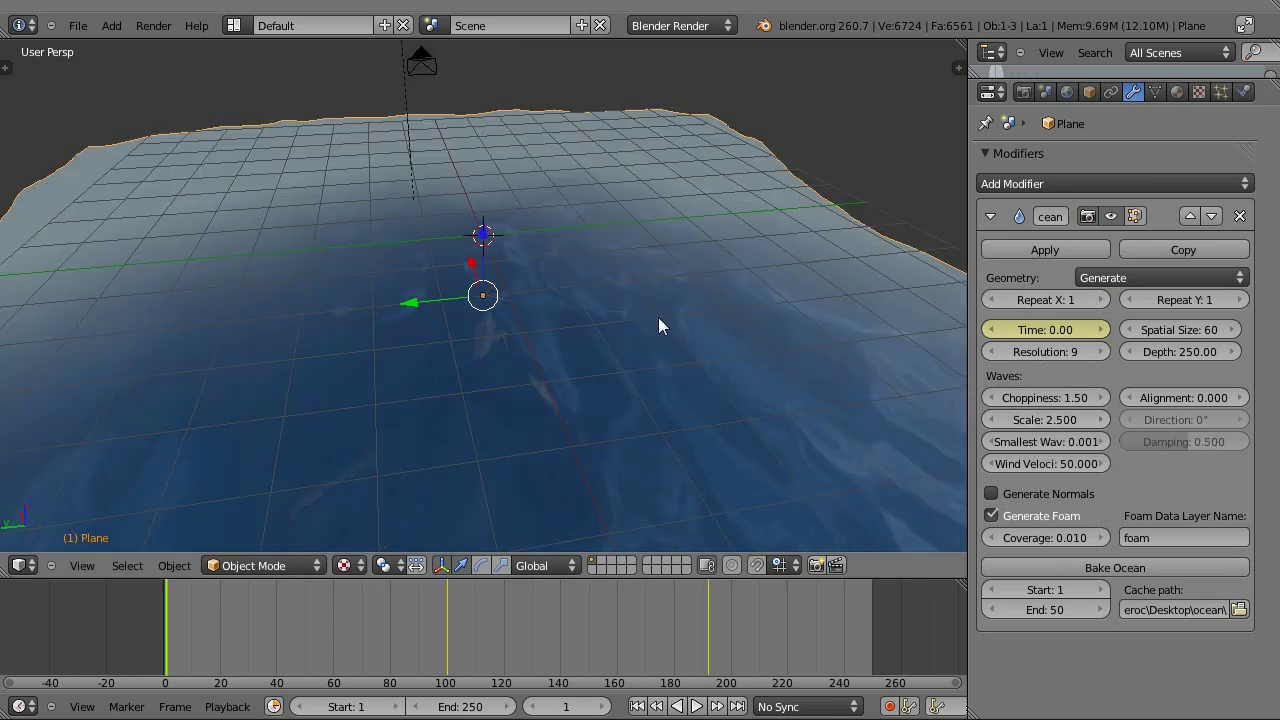
middle_drag(663, 323, 1265, 420)
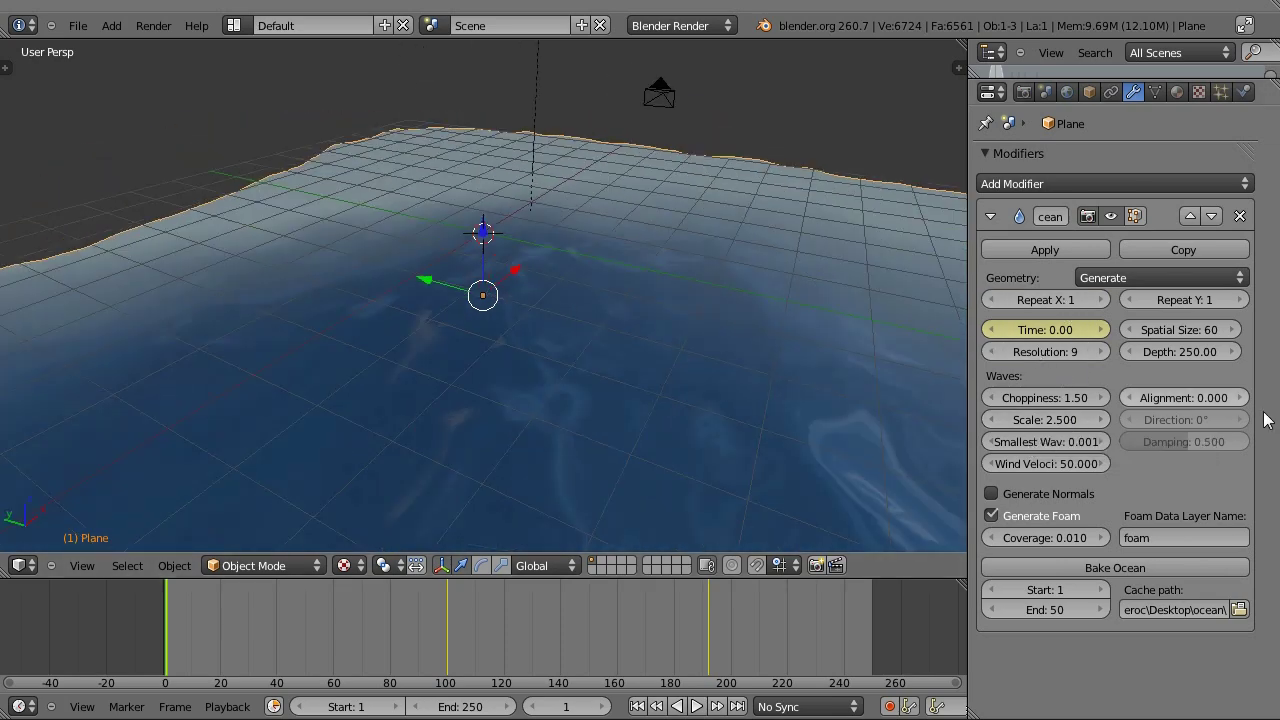
Try ocean Resolution values of 14 and 16, then settle on 8.
click(1069, 351)
text(14)
key(Return)
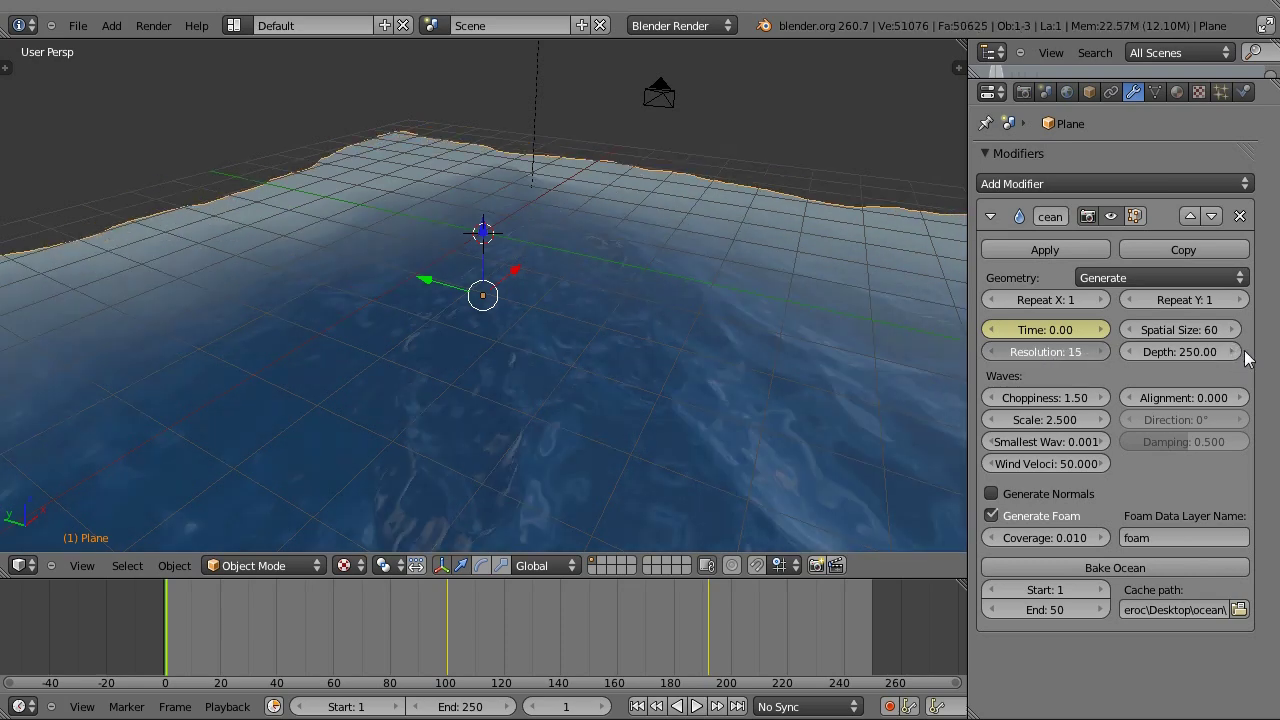
click(1101, 351)
middle_drag(547, 347, 620, 320)
click(1058, 350)
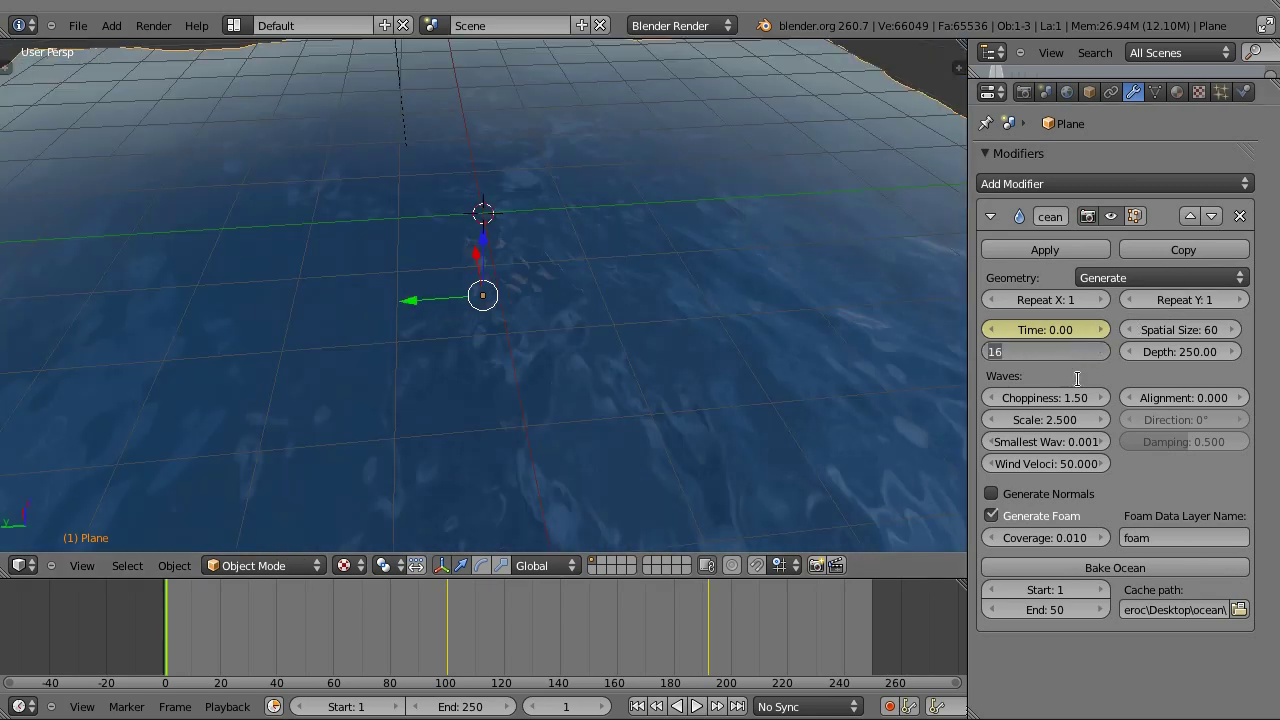
text(8)
key(Return)
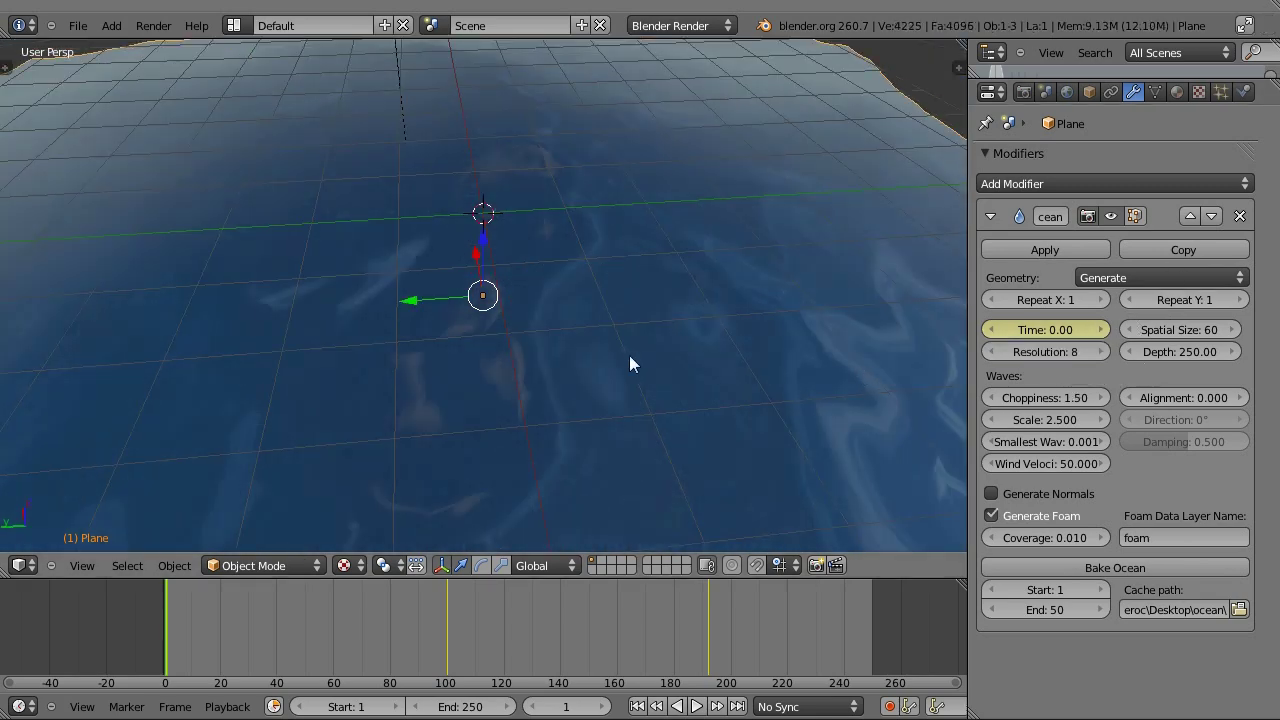
middle_drag(629, 364, 640, 400)
drag(1045, 397, 1157, 389)
right_click(1157, 389)
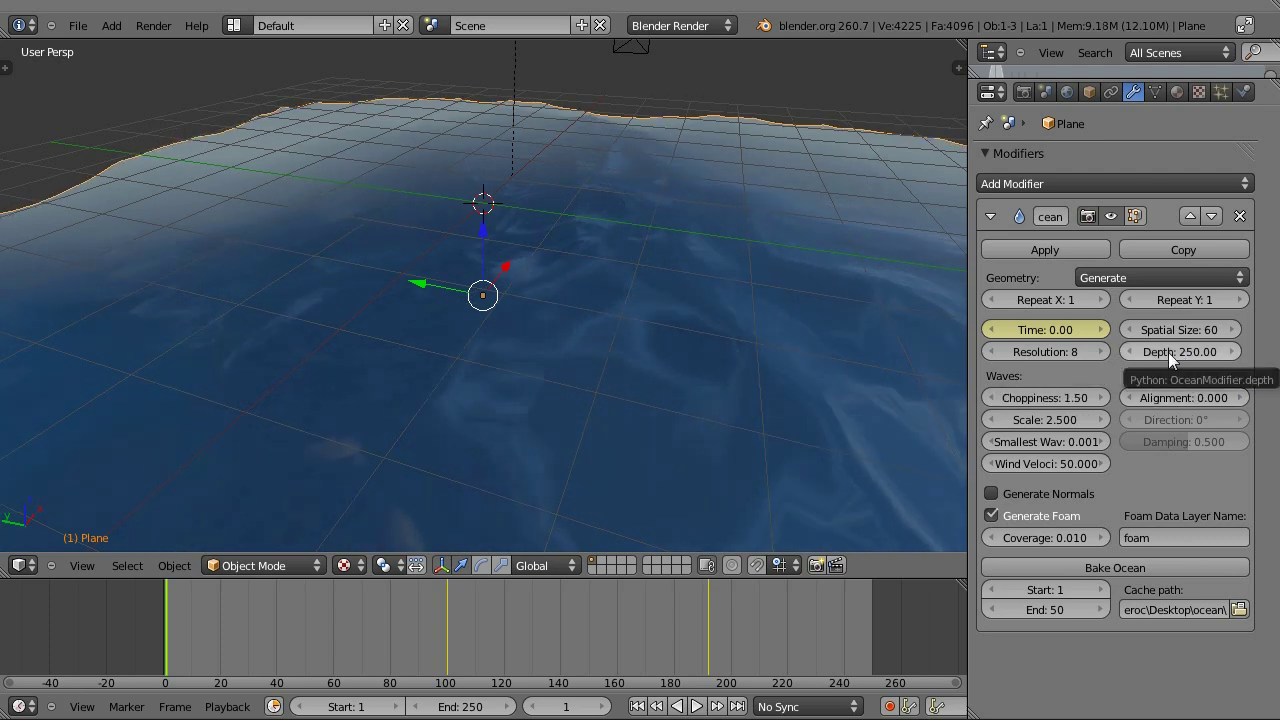
drag(1168, 352, 502, 392)
right_click(502, 392)
middle_drag(691, 374, 480, 384)
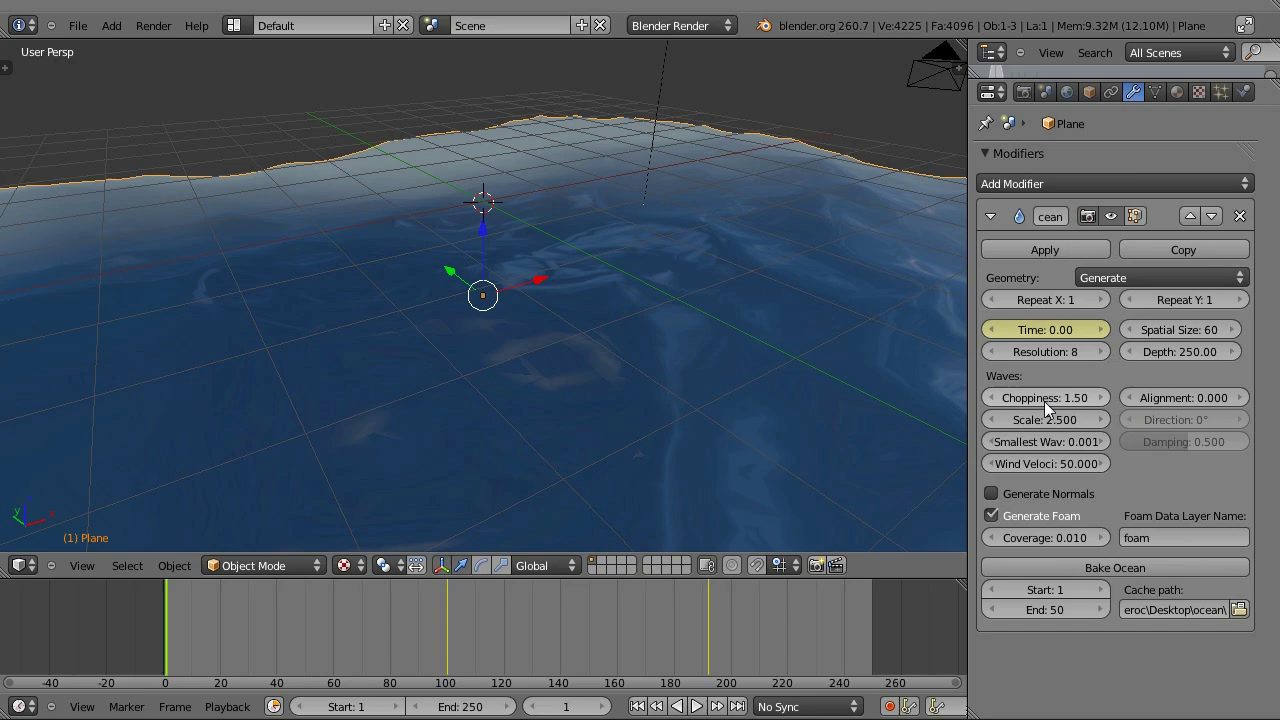
mouse_move(1045, 421)
mouse_down()
mouse_move(1088, 422)
mouse_move(1033, 426)
mouse_up()
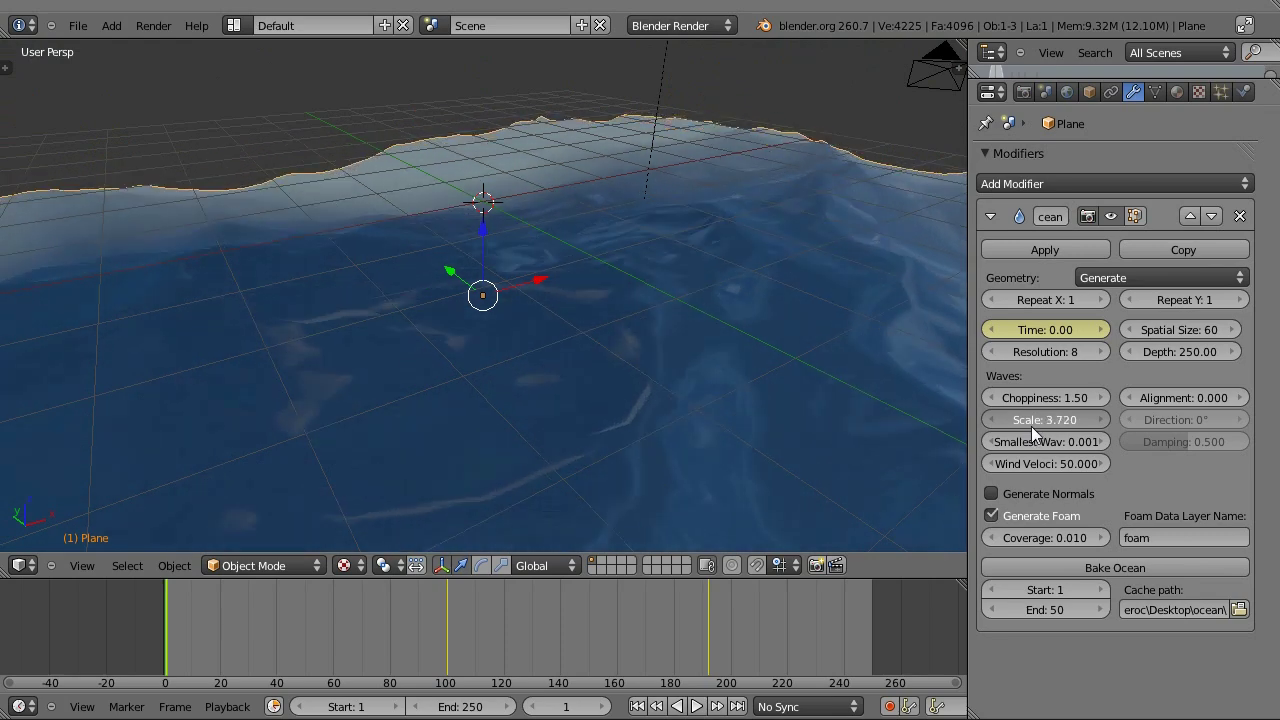
drag(1031, 426, 1144, 464)
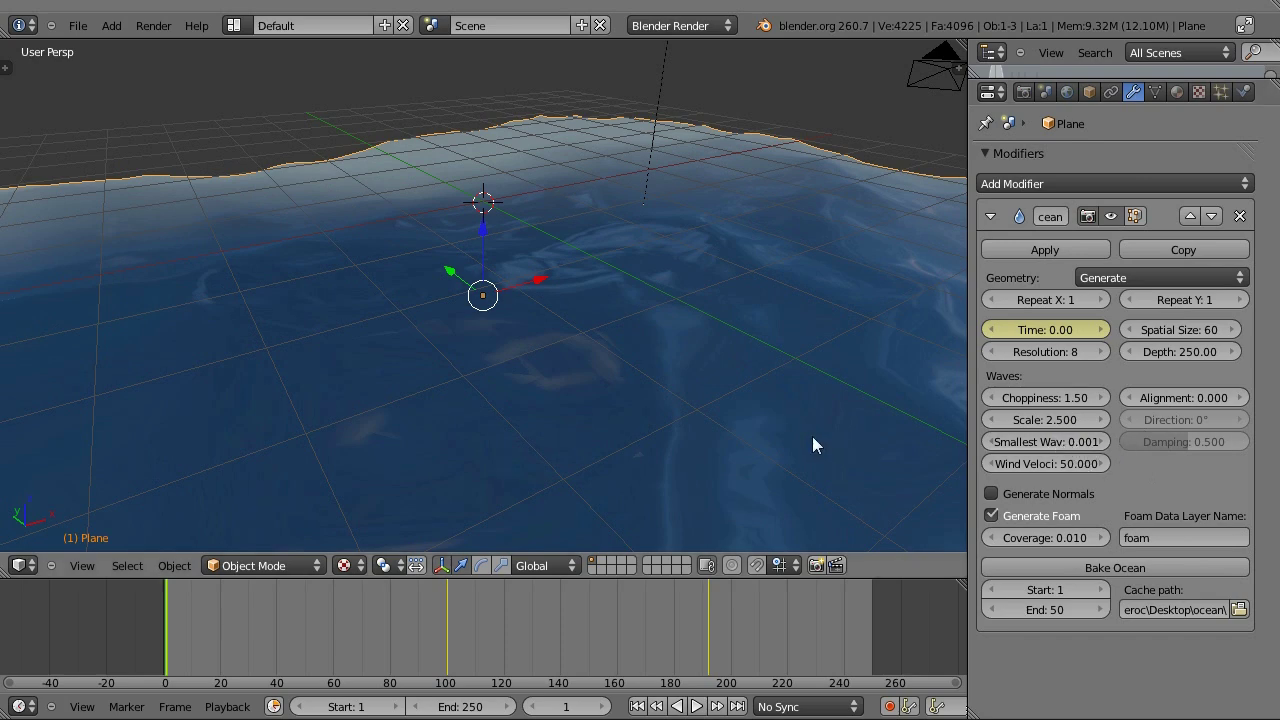
middle_drag(814, 440, 663, 339)
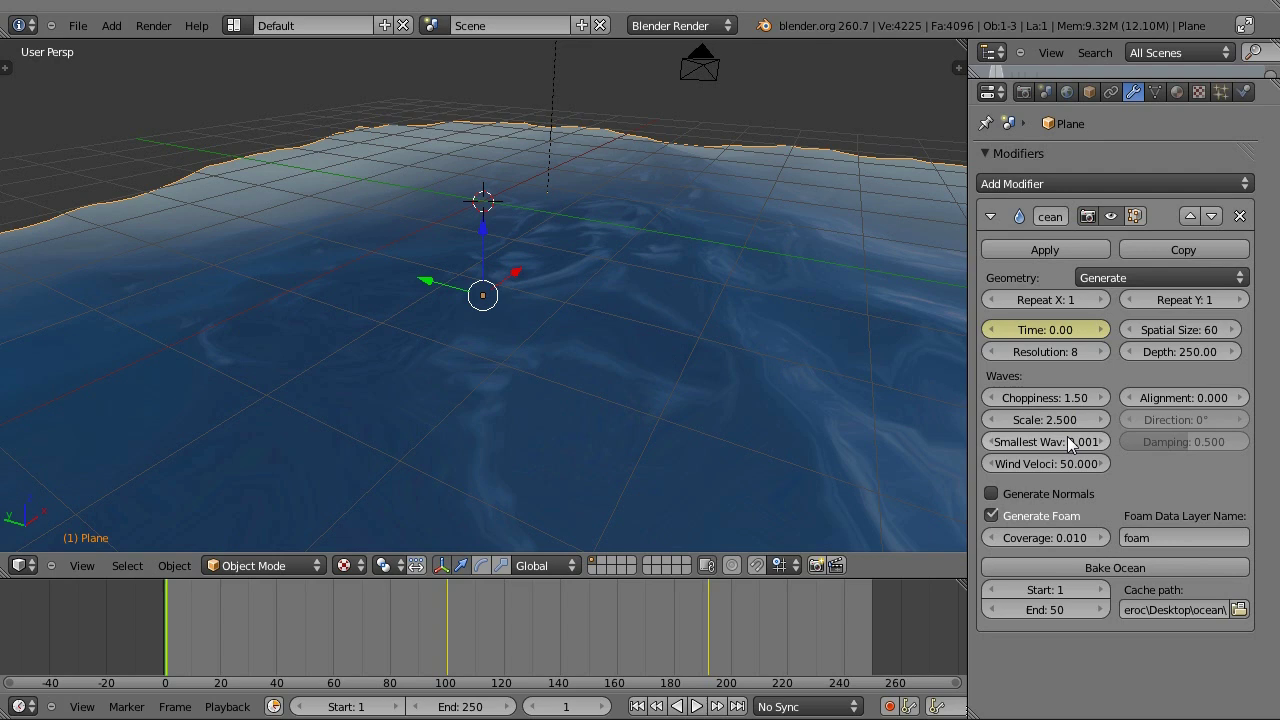
middle_drag(933, 458, 553, 392)
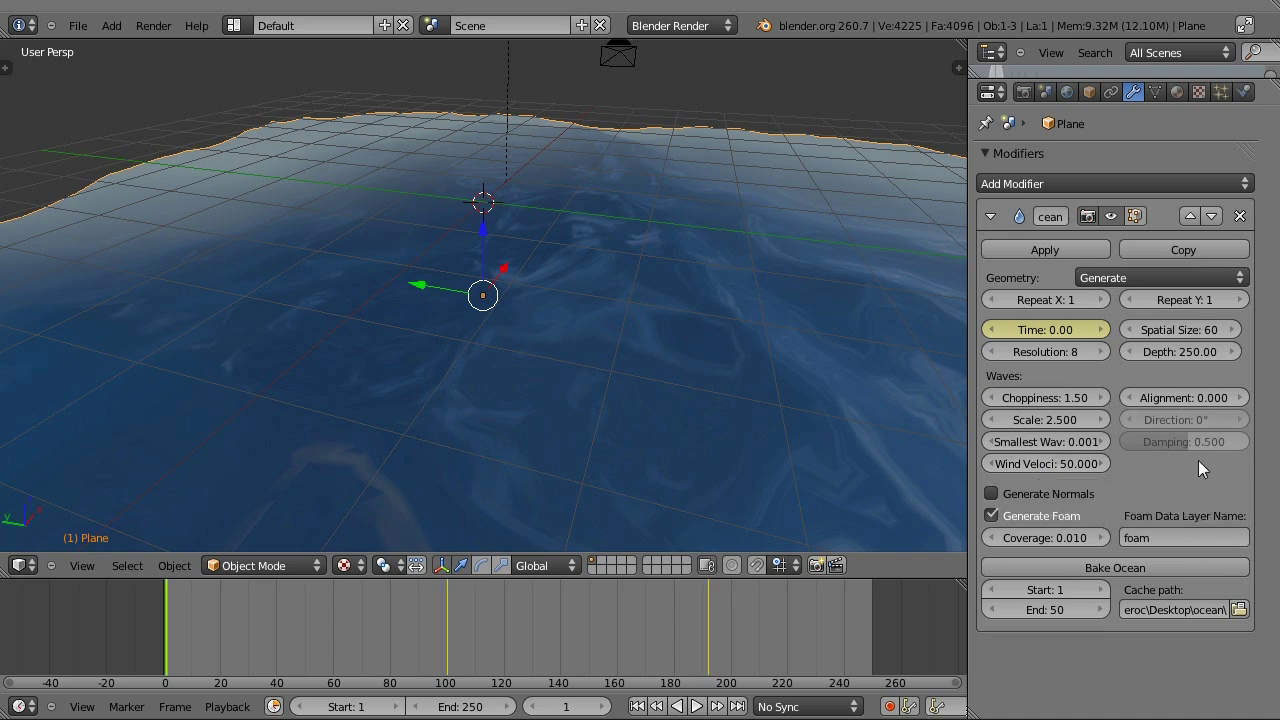
mouse_move(1160, 398)
mouse_down()
mouse_move(1268, 408)
mouse_move(1138, 402)
mouse_move(1260, 400)
mouse_move(1180, 413)
mouse_up()
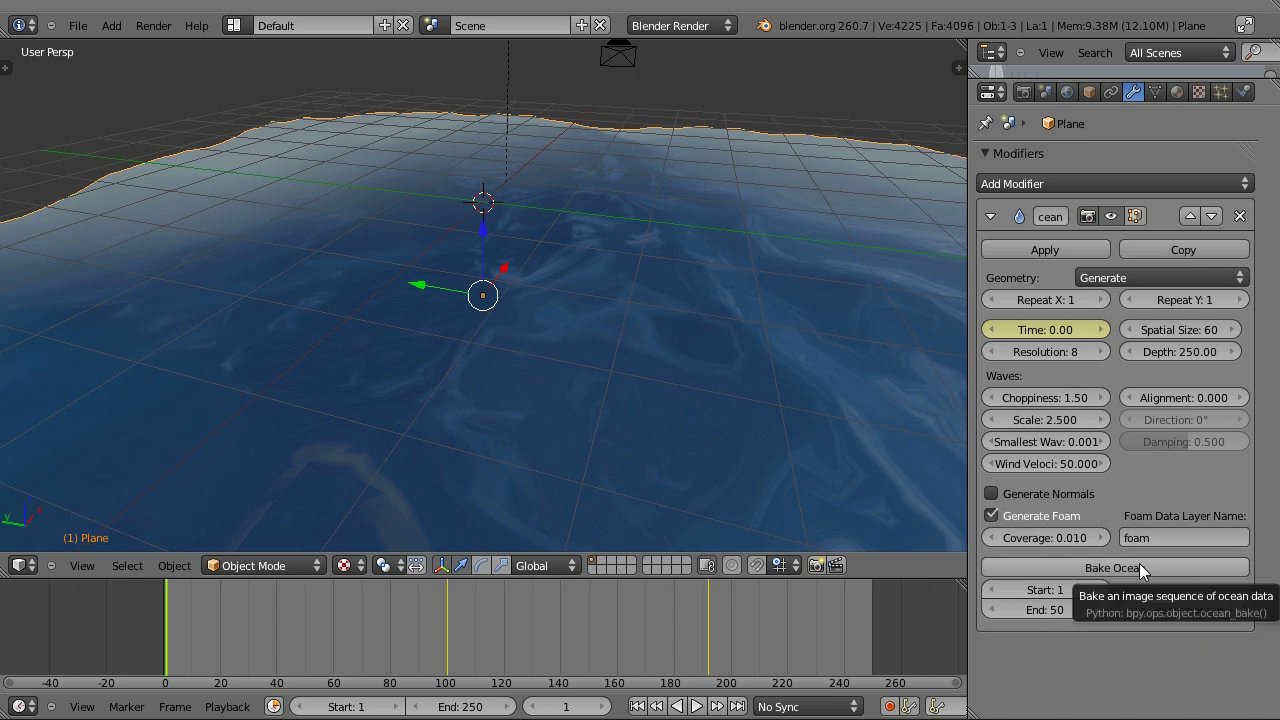
middle_drag(700, 450, 586, 394)
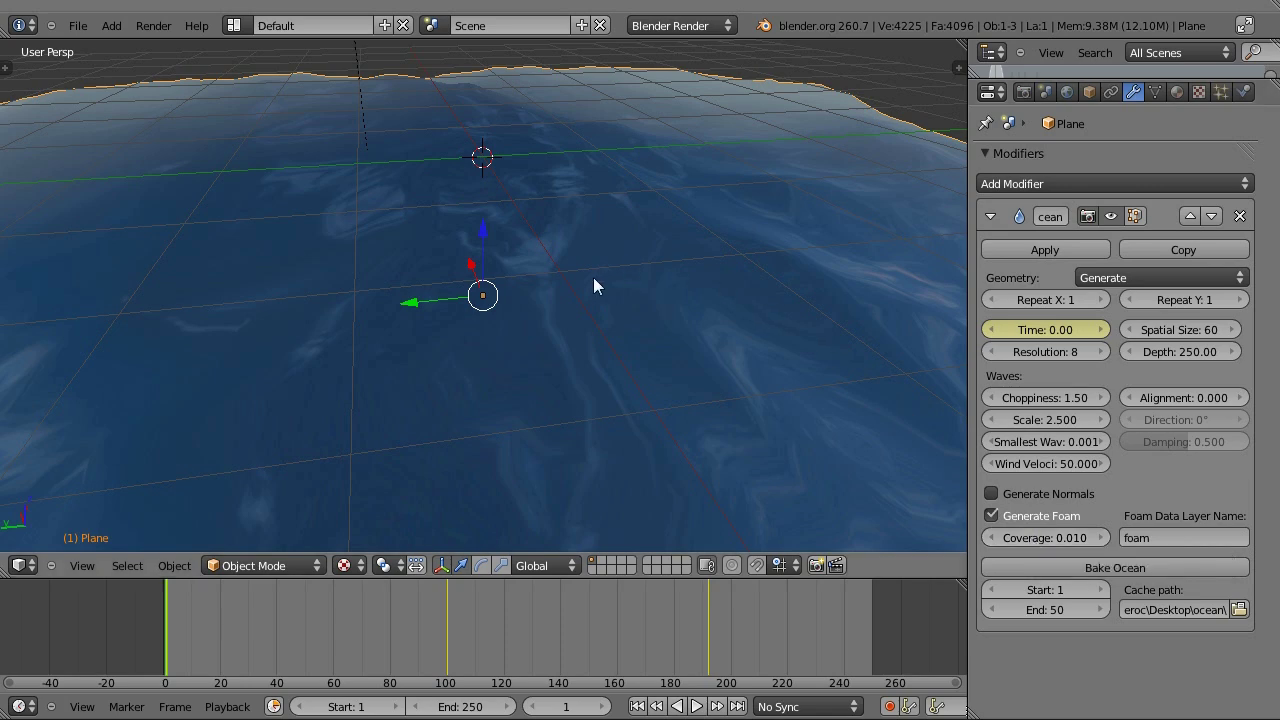
middle_drag(594, 286, 476, 283)
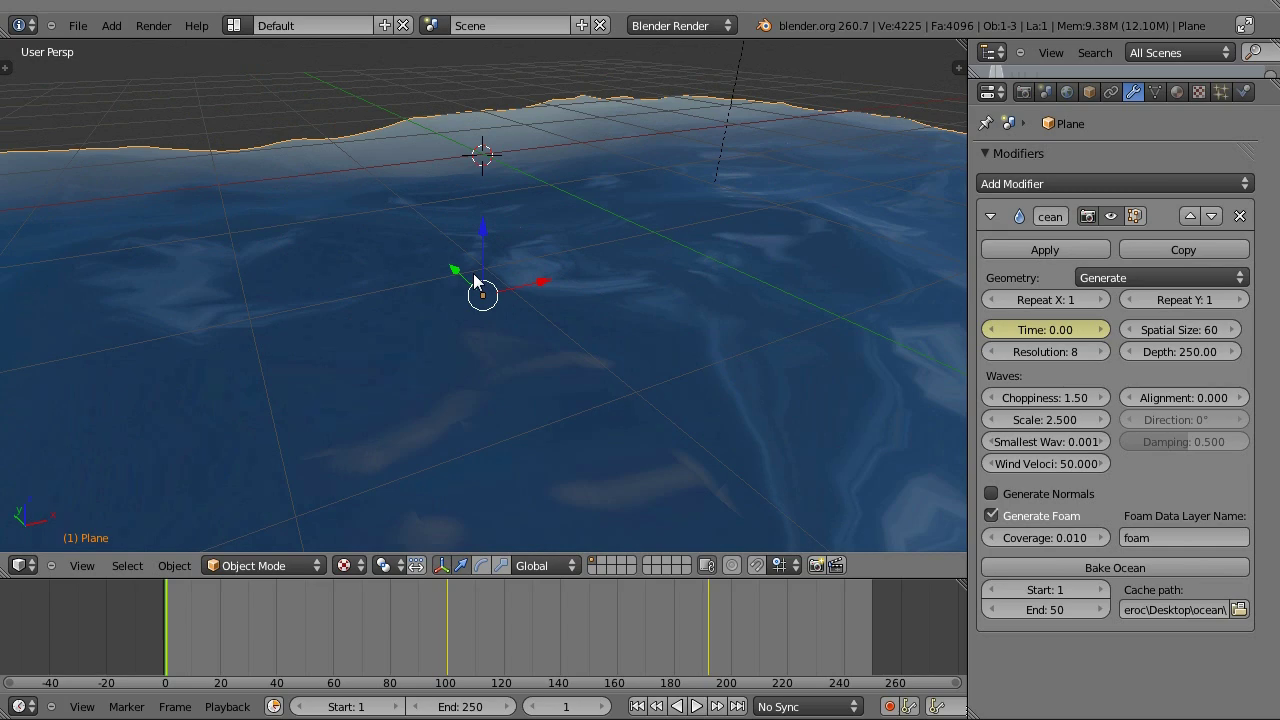
middle_drag(476, 283, 688, 464)
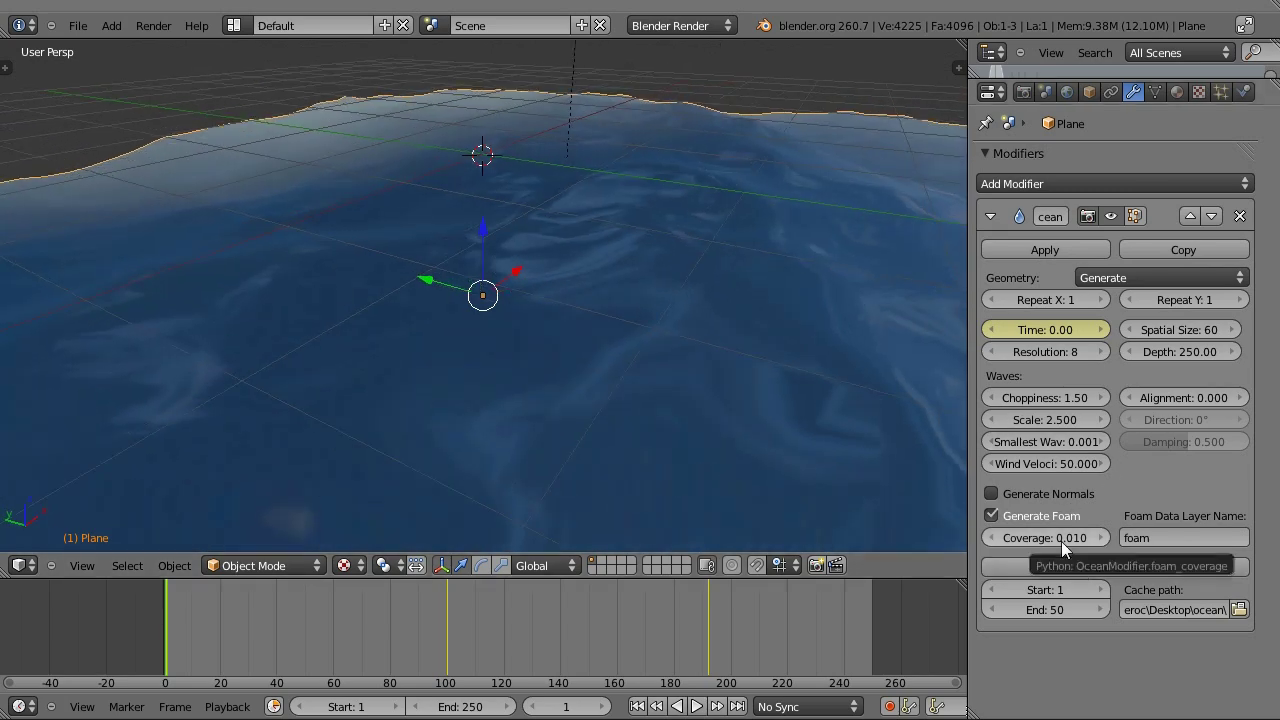
middle_drag(900, 470, 644, 398)
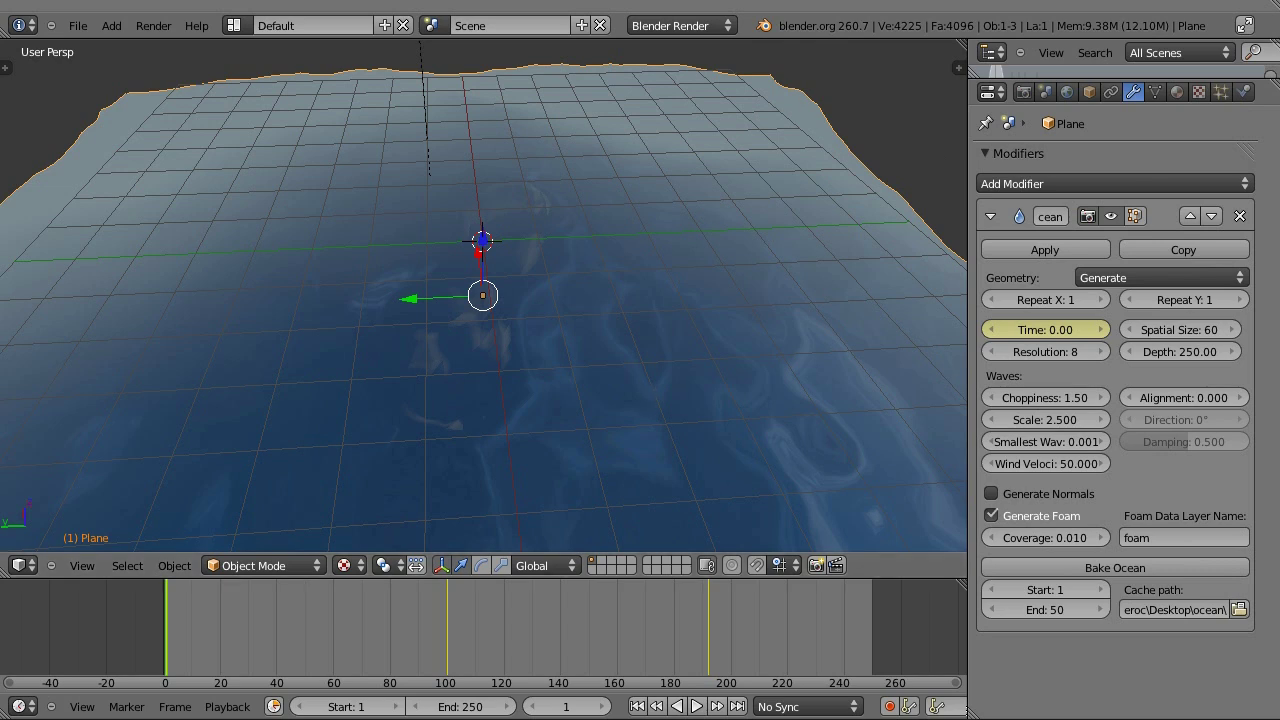
Select the Ocean texture and confirm it outputs Foam from the Plane object.
click(1198, 91)
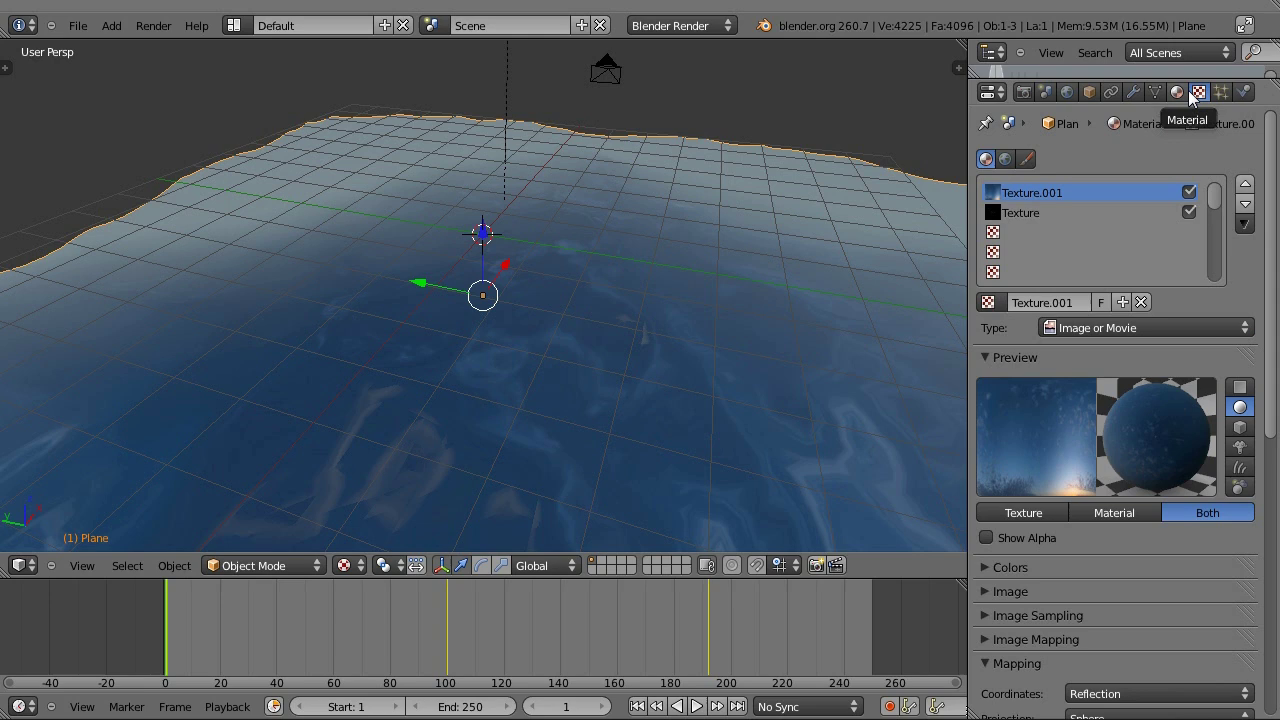
click(1026, 213)
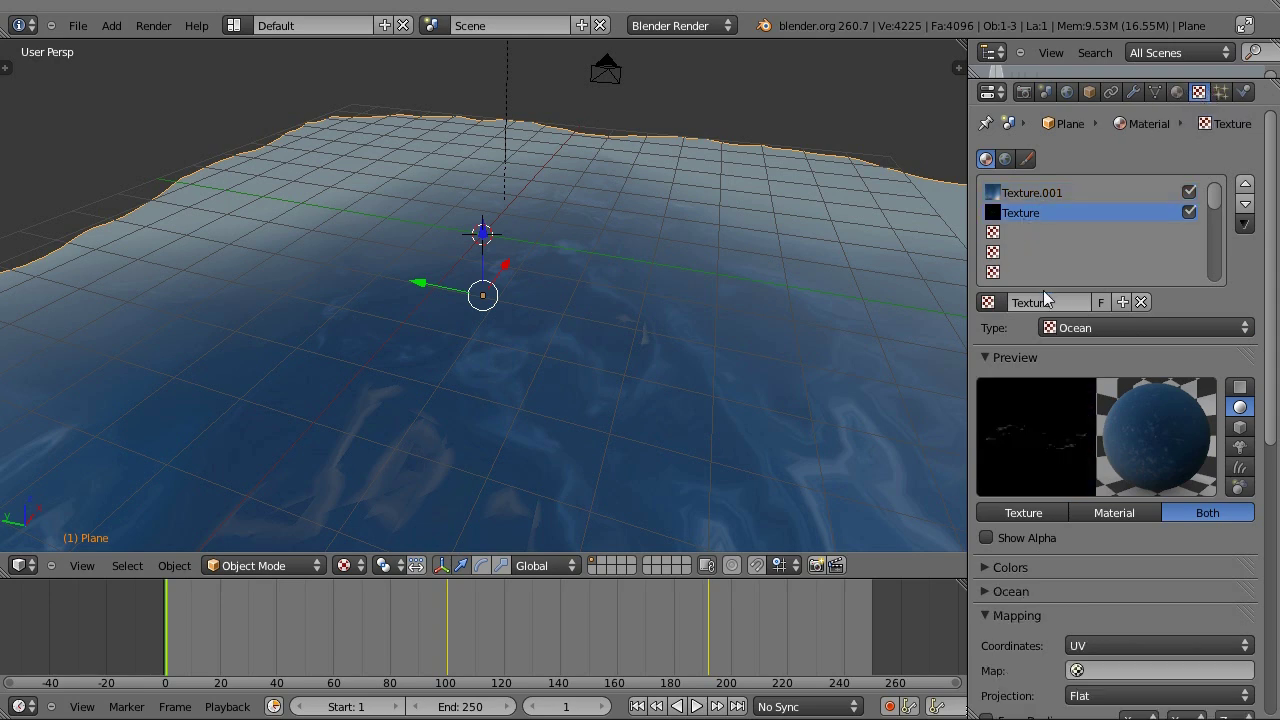
scroll(1043, 290, down, 3)
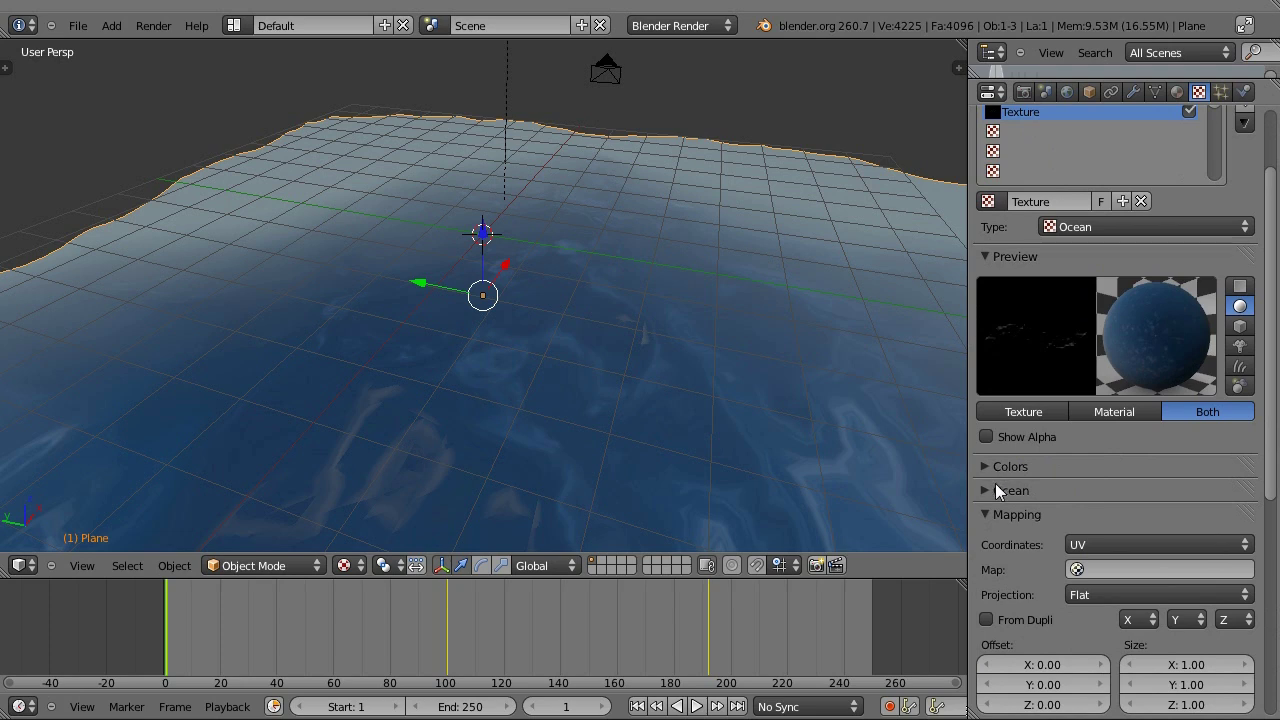
click(995, 488)
scroll(1175, 485, down, 2)
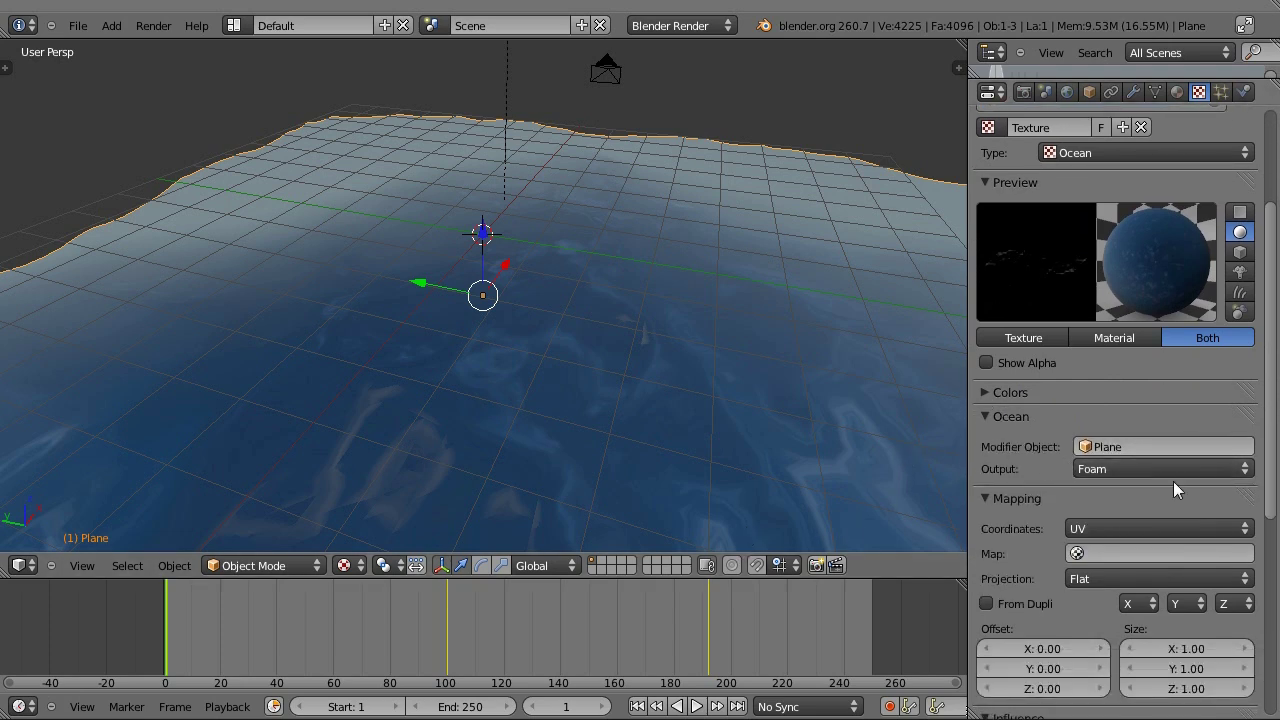
click(1108, 467)
click(1110, 468)
click(1120, 446)
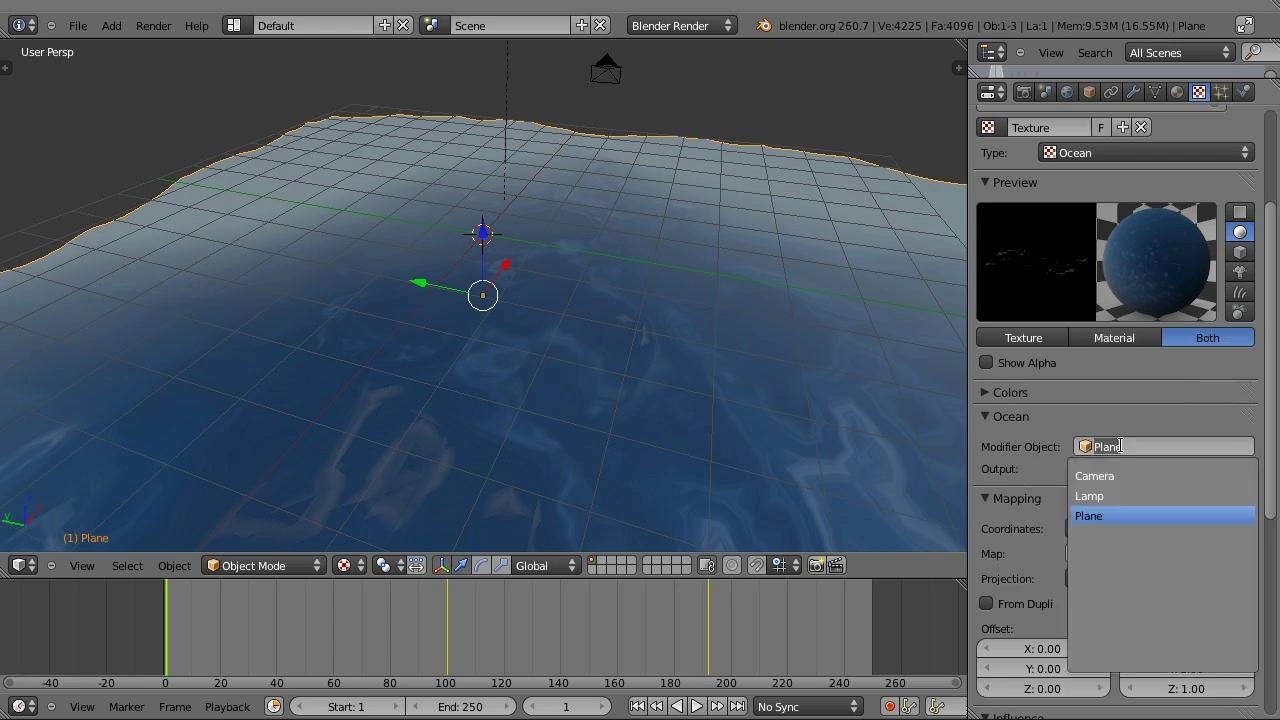
scroll(1069, 448, down, 1)
Try brightening the foam texture's colours, undo it, and collapse the Colors and Ocean panels.
click(985, 368)
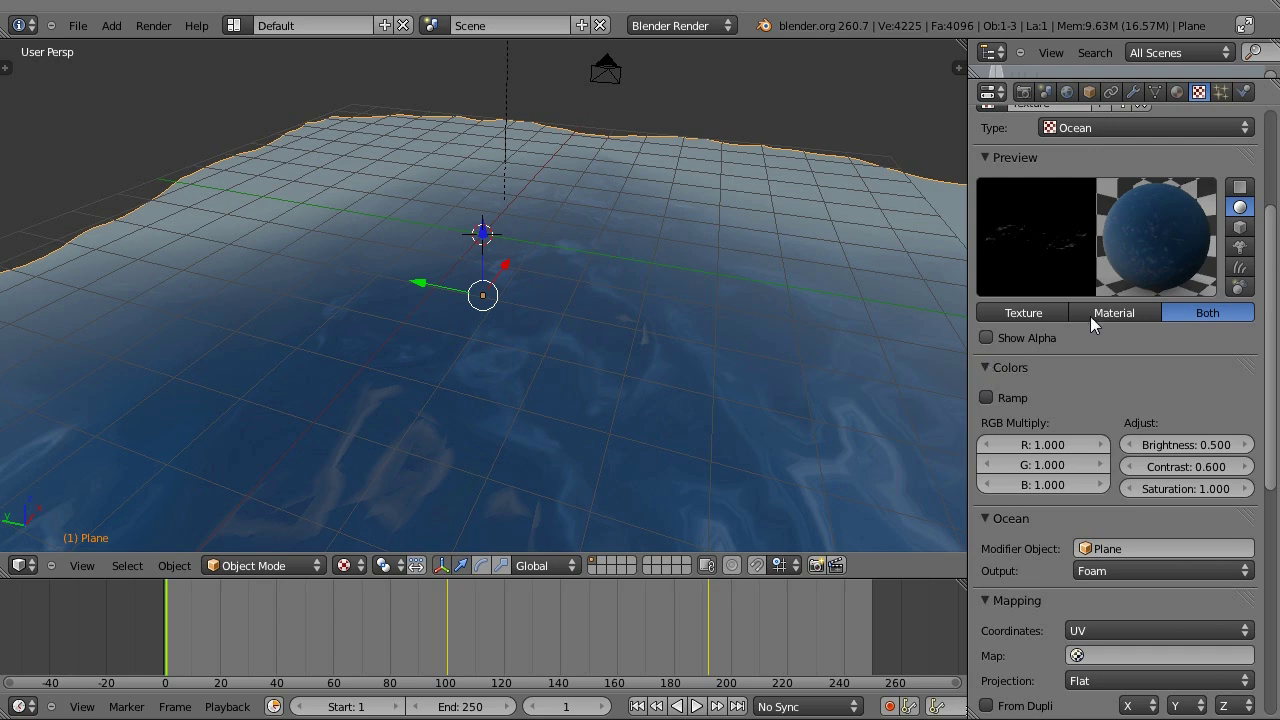
drag(1238, 446, 1272, 447)
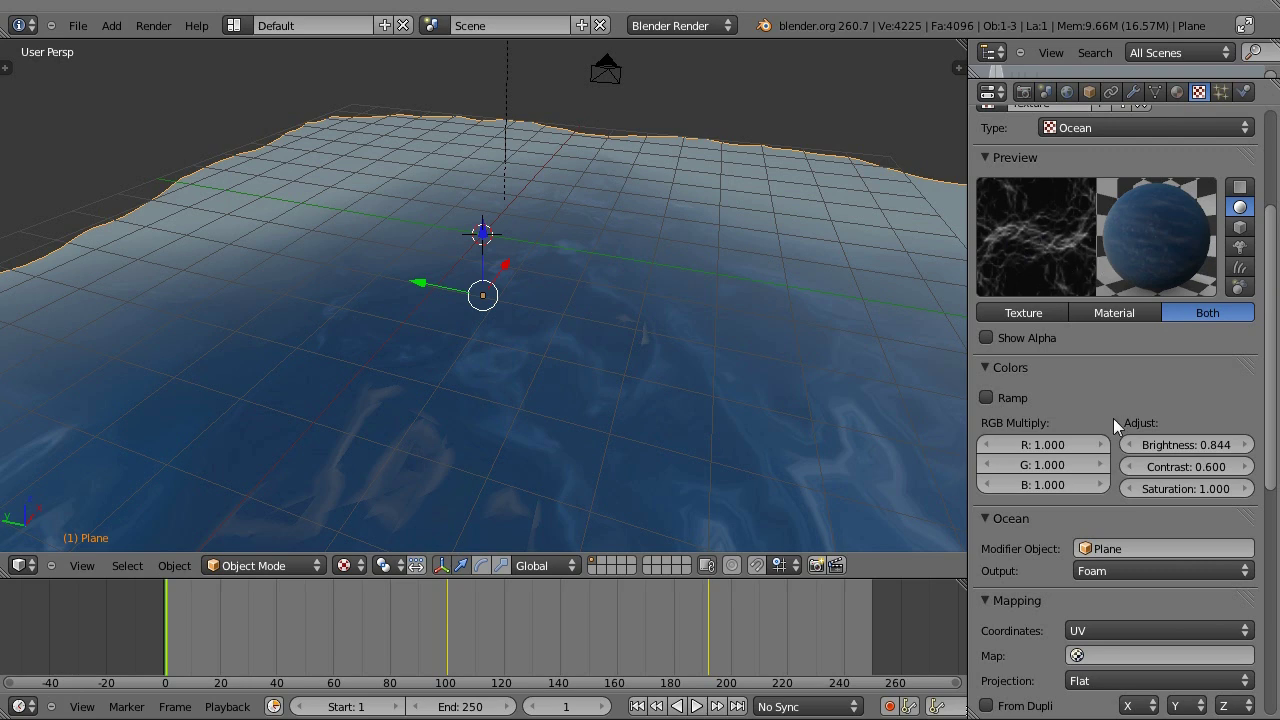
key(ctrl+z)
click(986, 367)
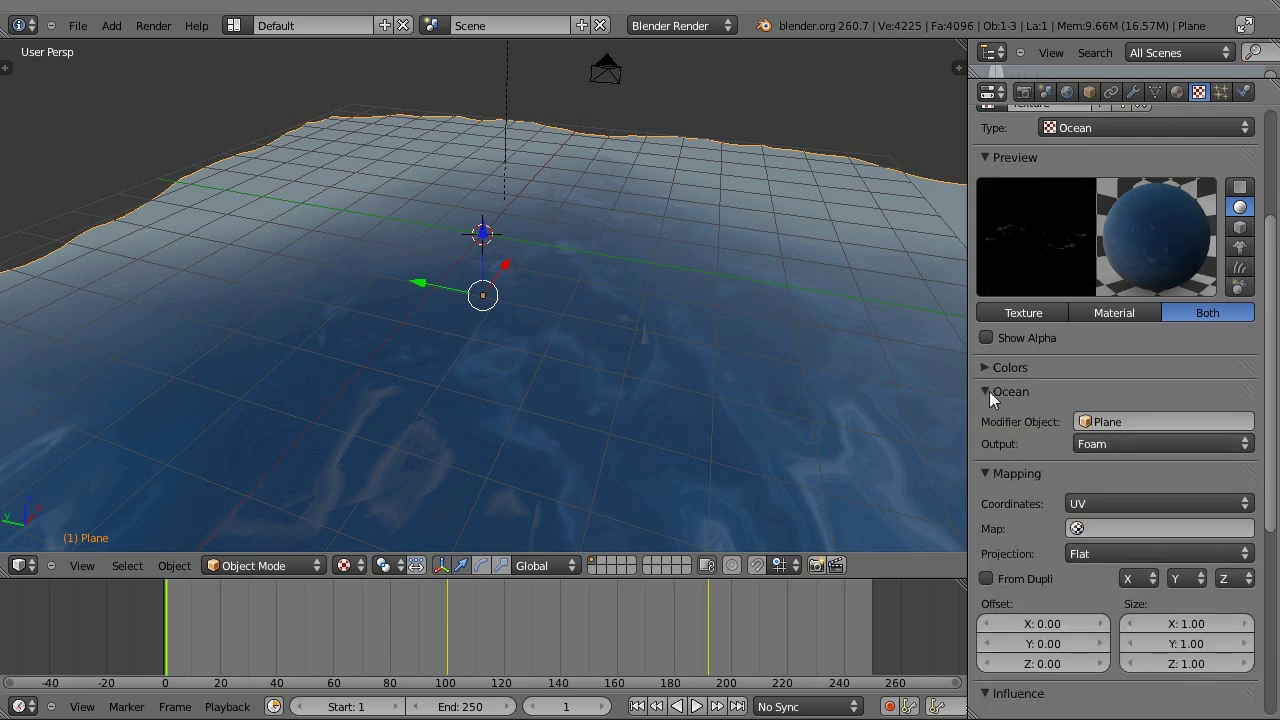
click(989, 391)
Keep UV mapping and the 0.125 colour influence, then go to the material settings.
click(1103, 442)
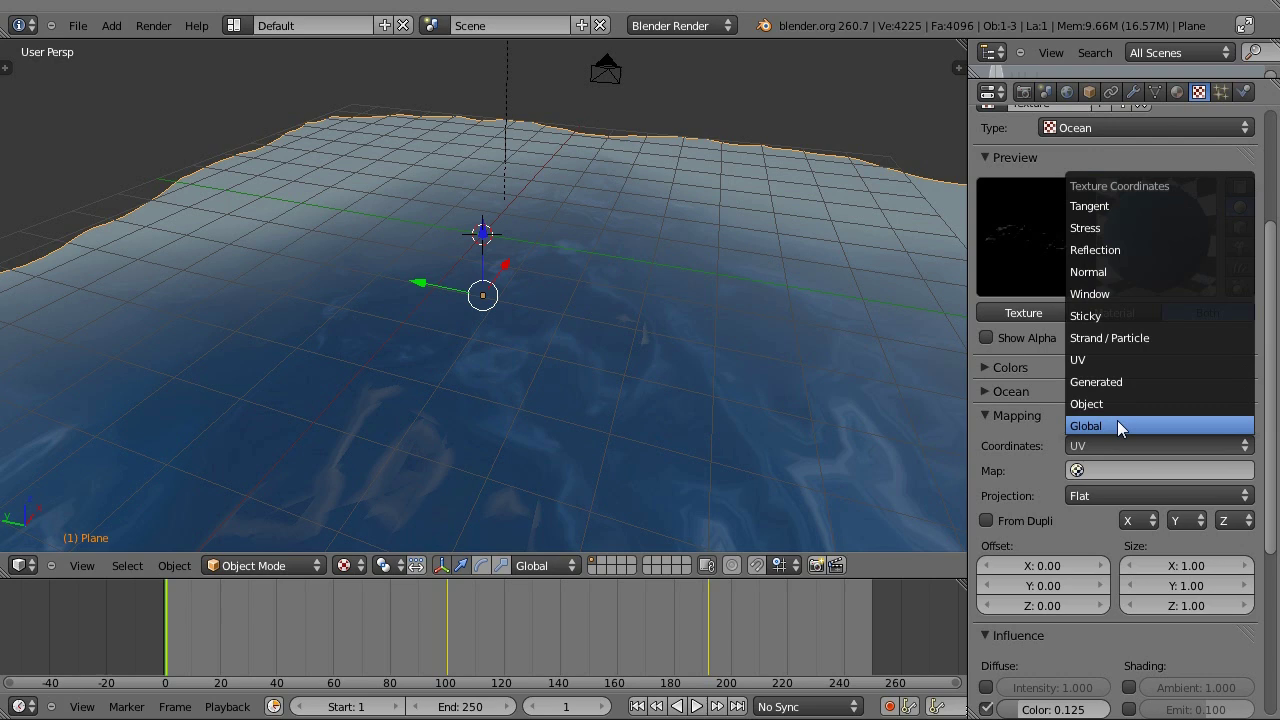
click(1085, 359)
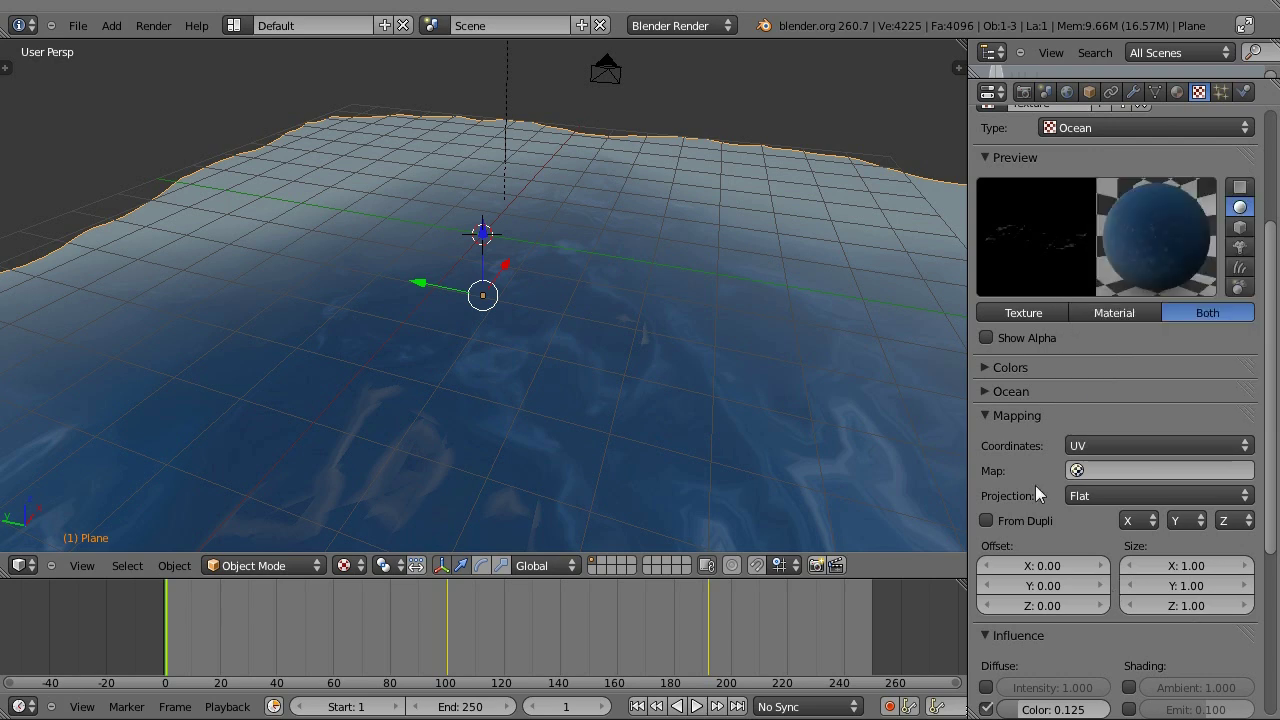
click(986, 414)
scroll(1020, 489, down, 2)
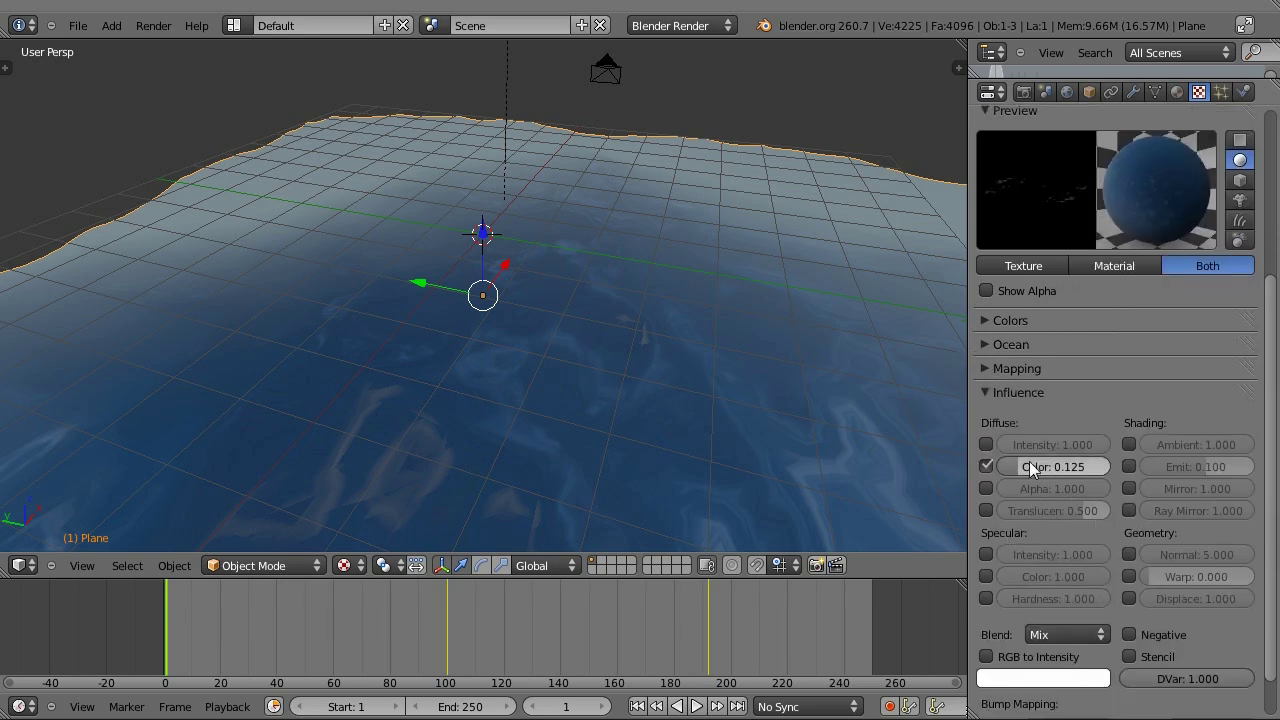
drag(1026, 461, 1140, 462)
key(Escape)
scroll(1106, 565, down, 2)
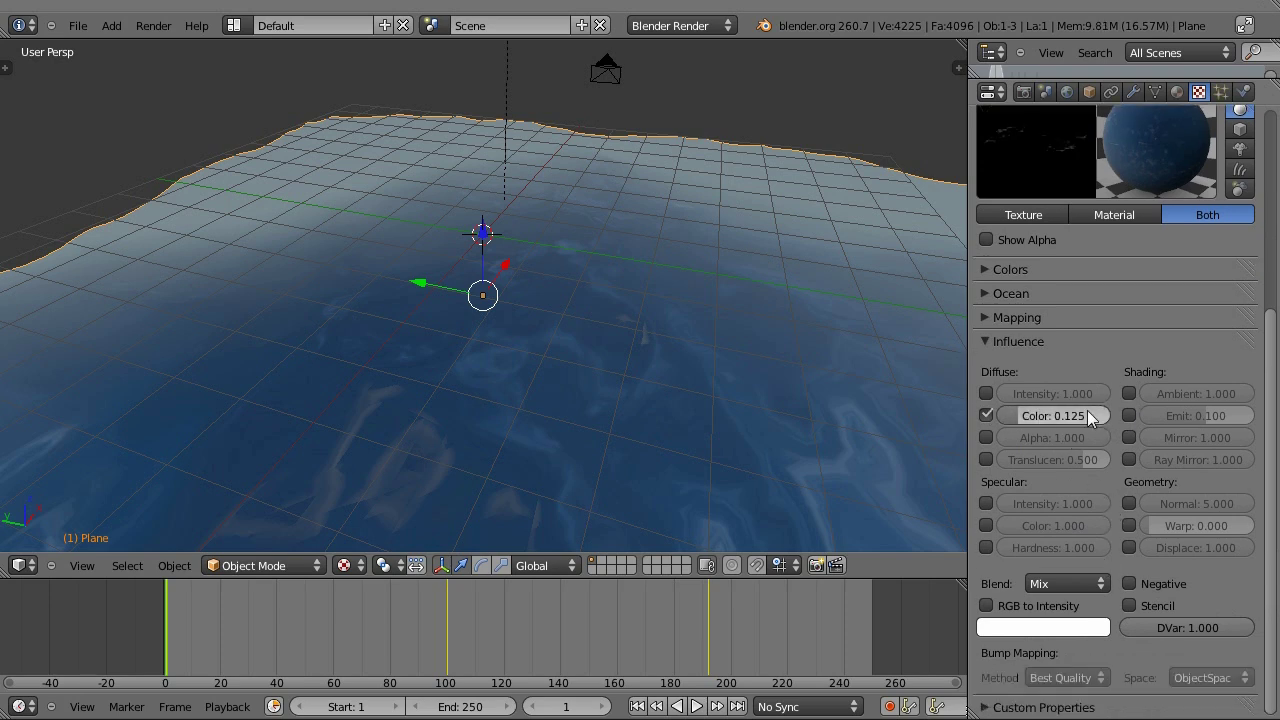
click(1178, 92)
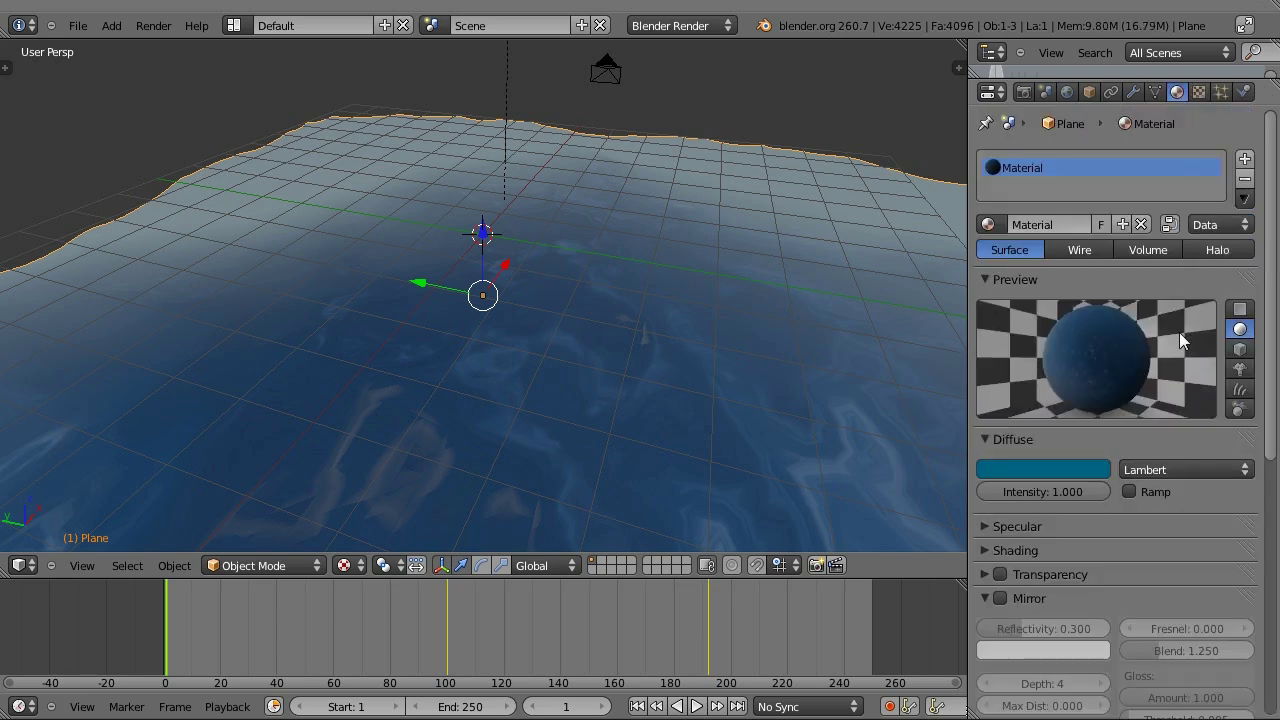
Inspect the material's diffuse colour as a hex value.
scroll(1131, 485, down, 4)
click(1074, 367)
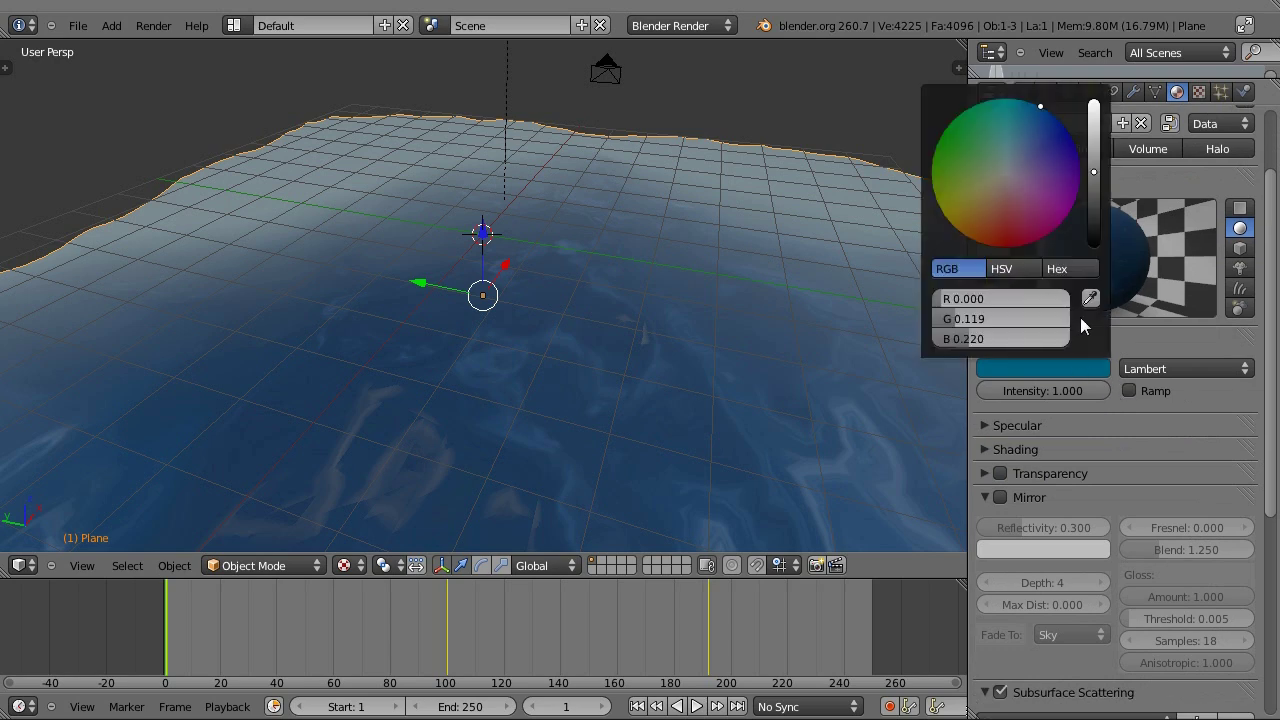
click(1060, 270)
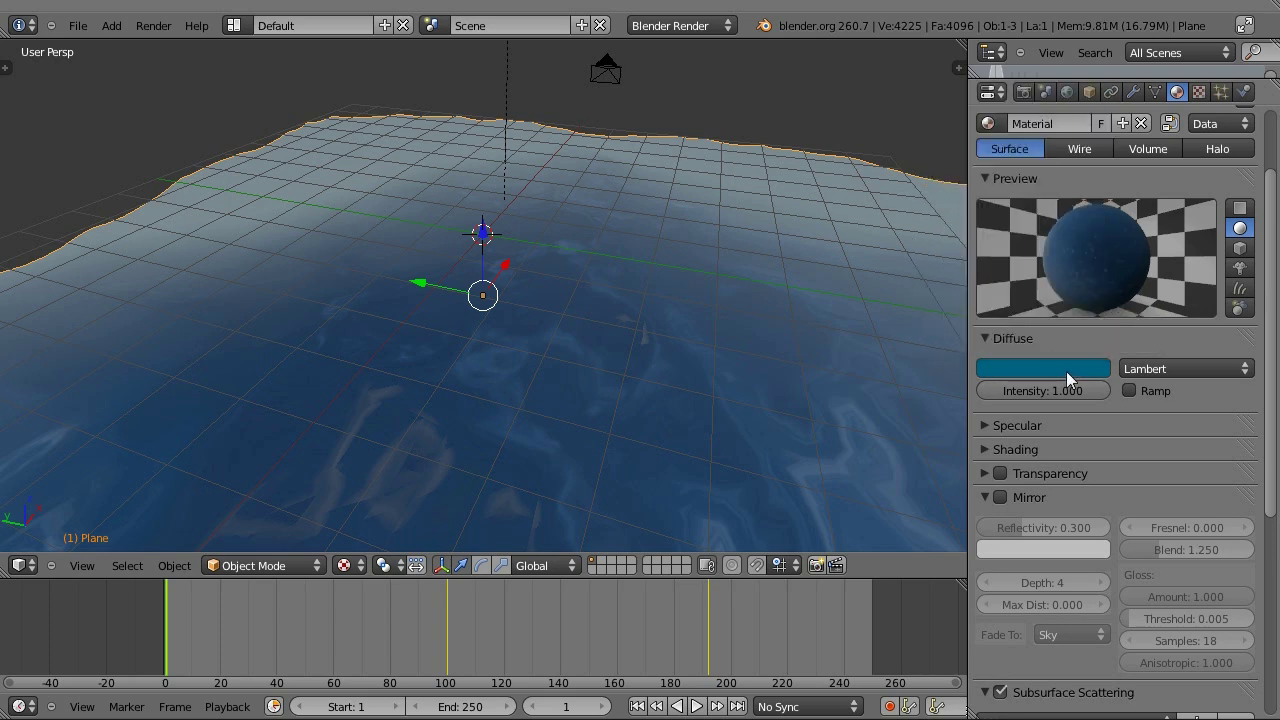
scroll(1065, 420, down, 2)
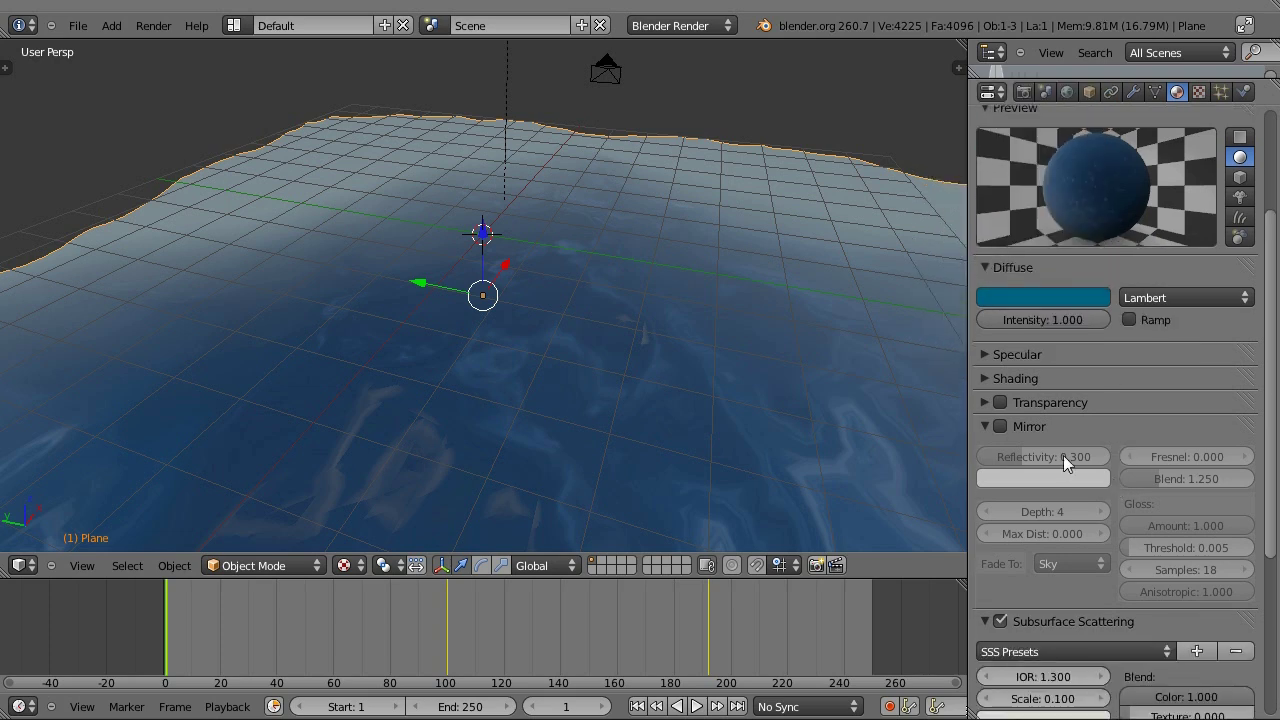
Keep specular intensity at 0.000 and enable subsurface scattering on the water material.
click(983, 352)
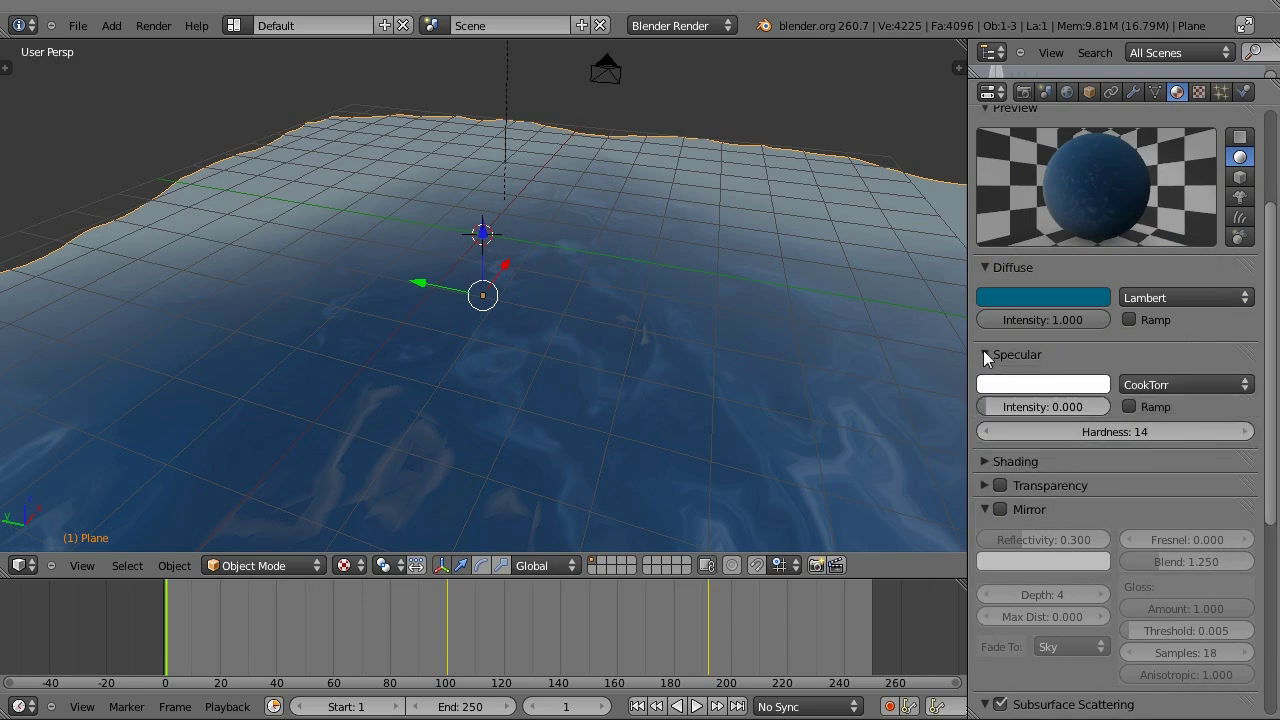
click(983, 352)
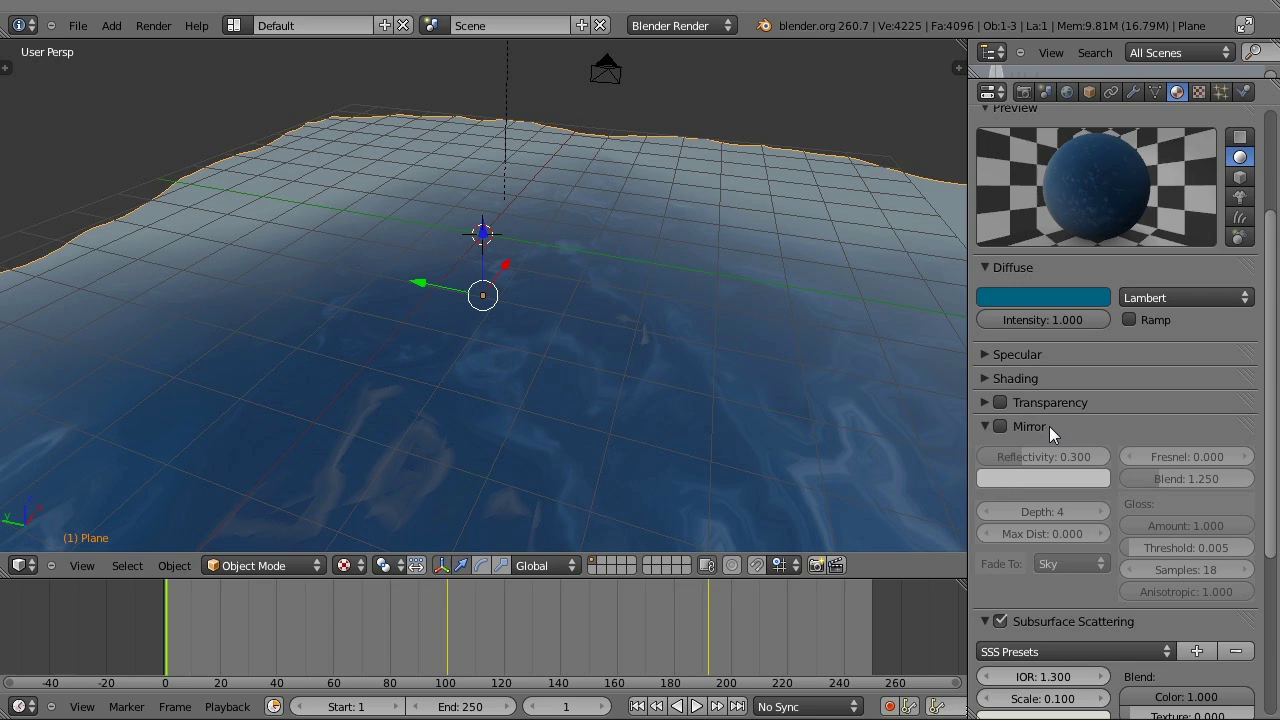
scroll(1128, 478, down, 1)
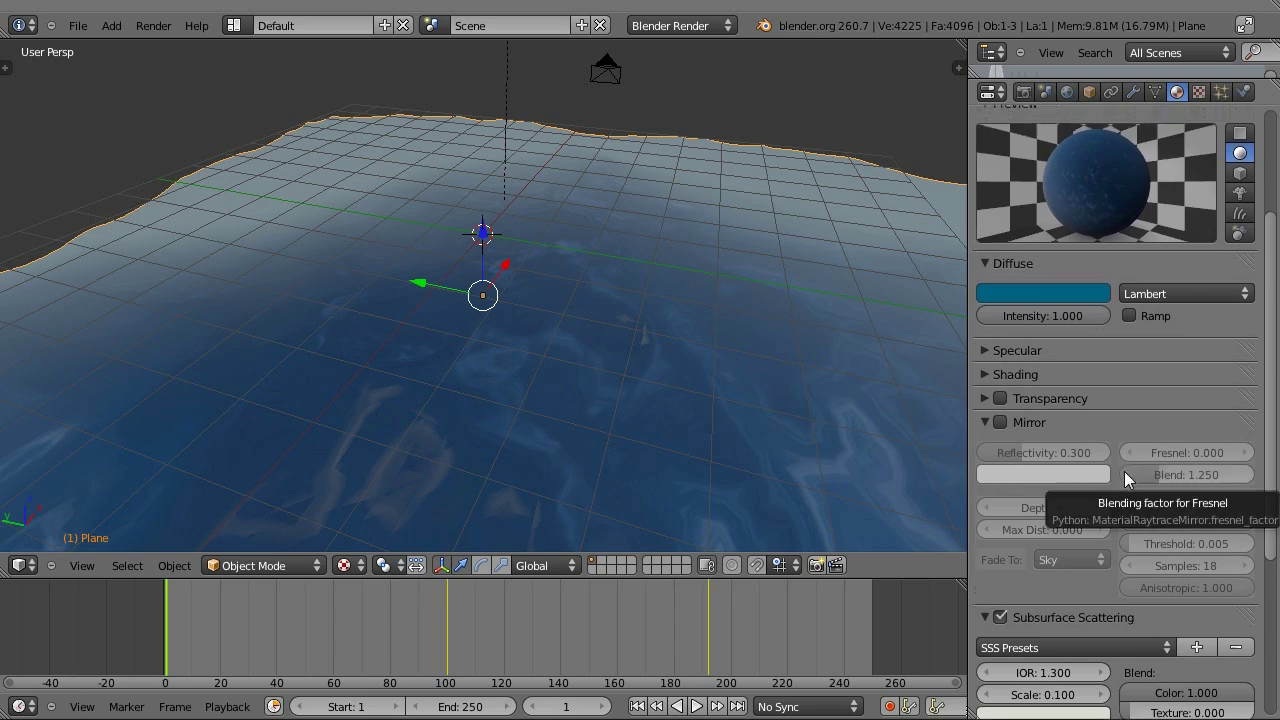
click(985, 348)
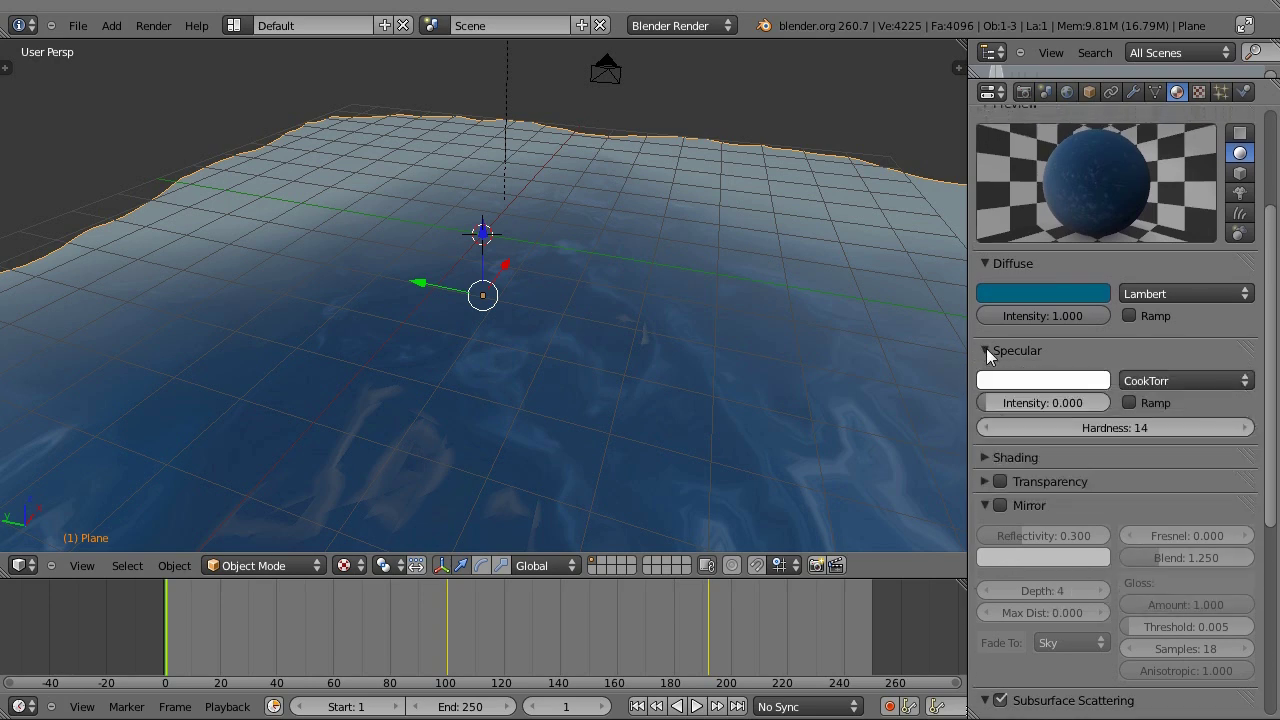
click(1040, 400)
click(1016, 354)
click(992, 351)
scroll(1097, 578, down, 4)
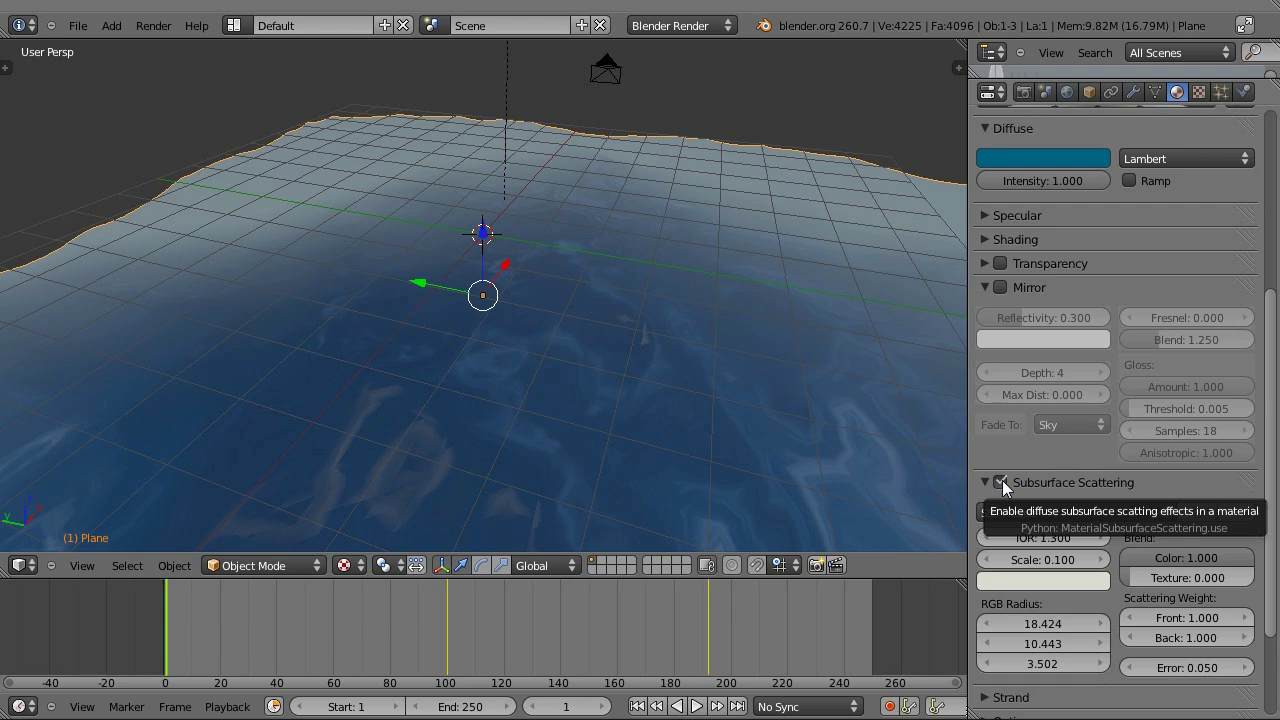
click(1001, 482)
scroll(1120, 255, down, 3)
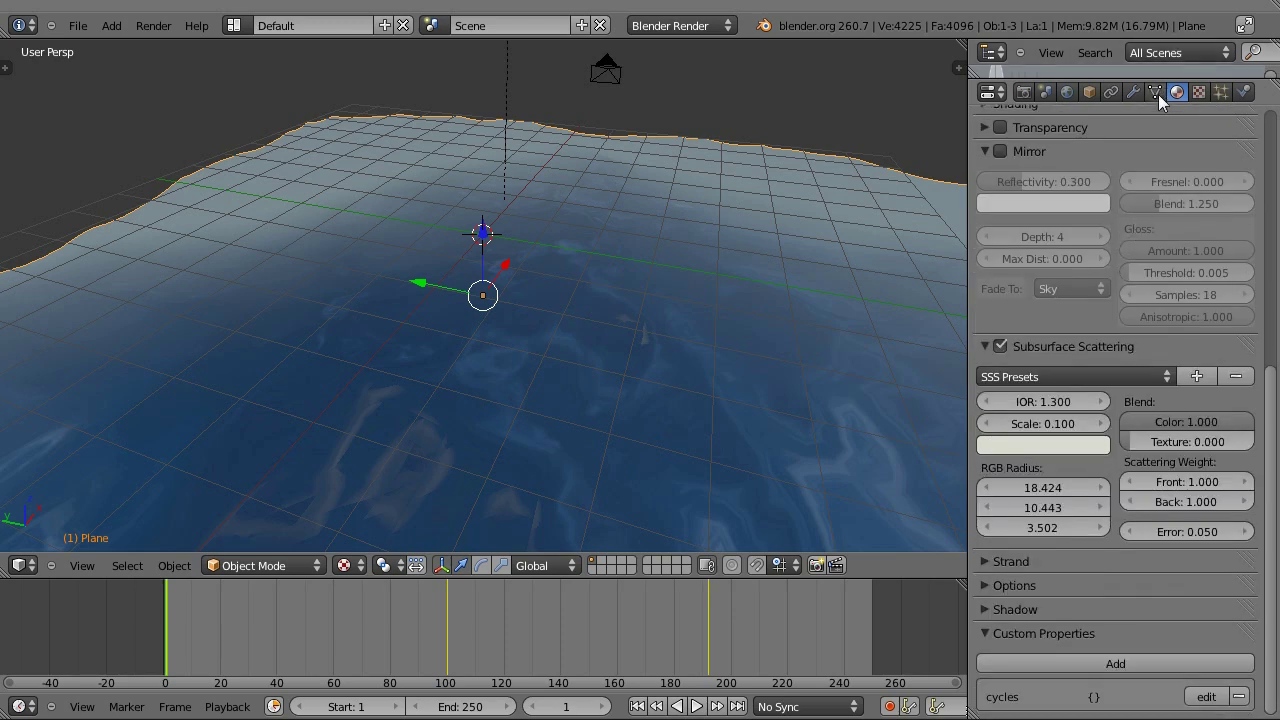
Inspect the world's horizon and zenith sky colours and its mist settings.
click(1111, 91)
click(1045, 91)
click(1067, 91)
middle_drag(760, 280, 674, 311)
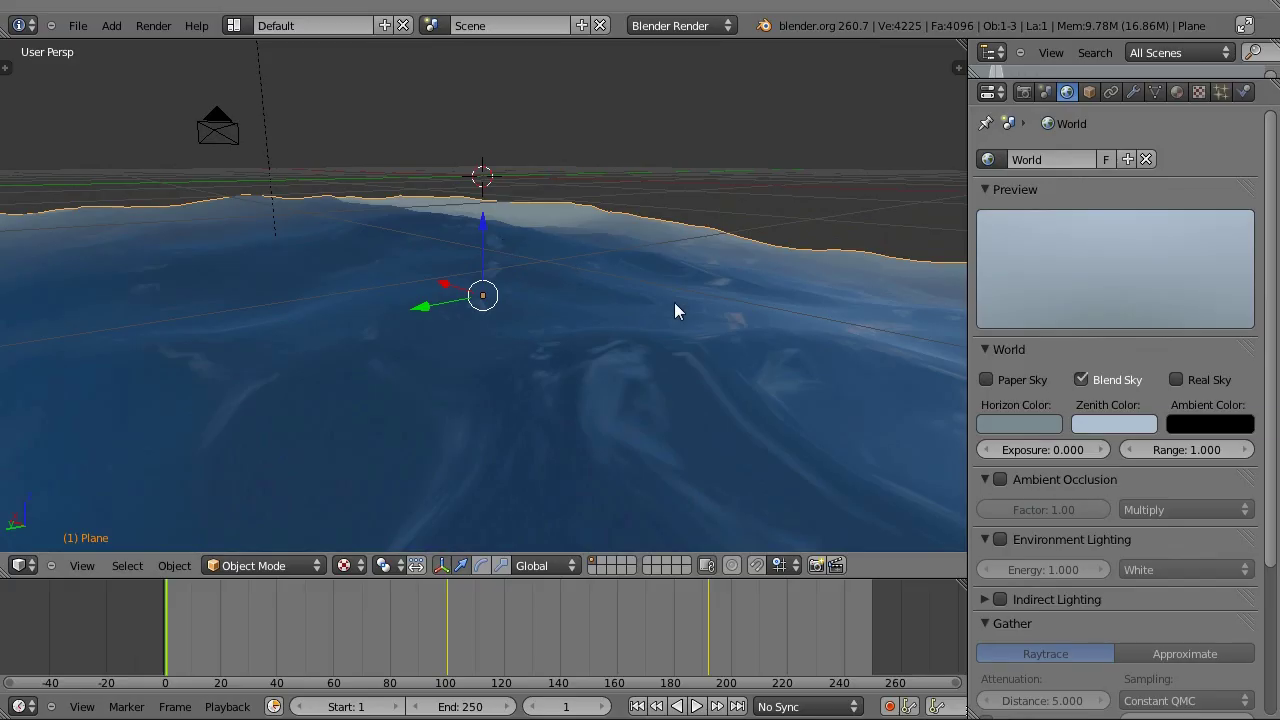
click(1015, 424)
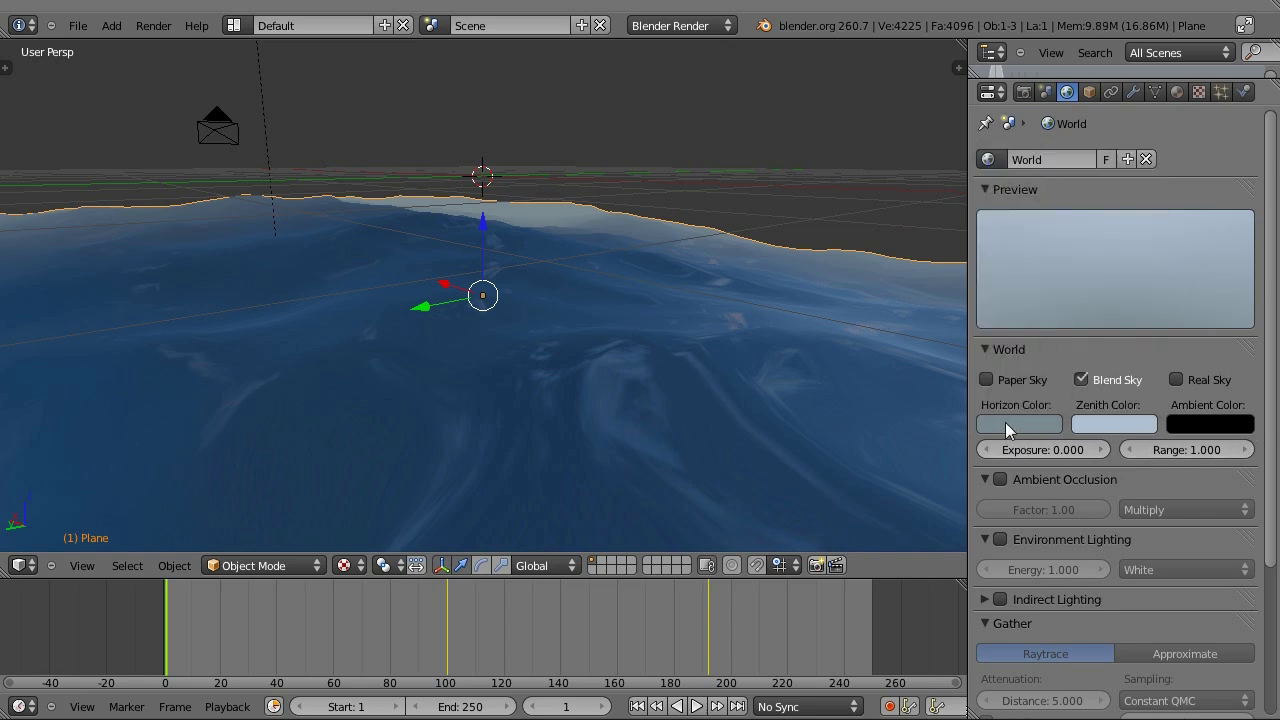
click(1057, 426)
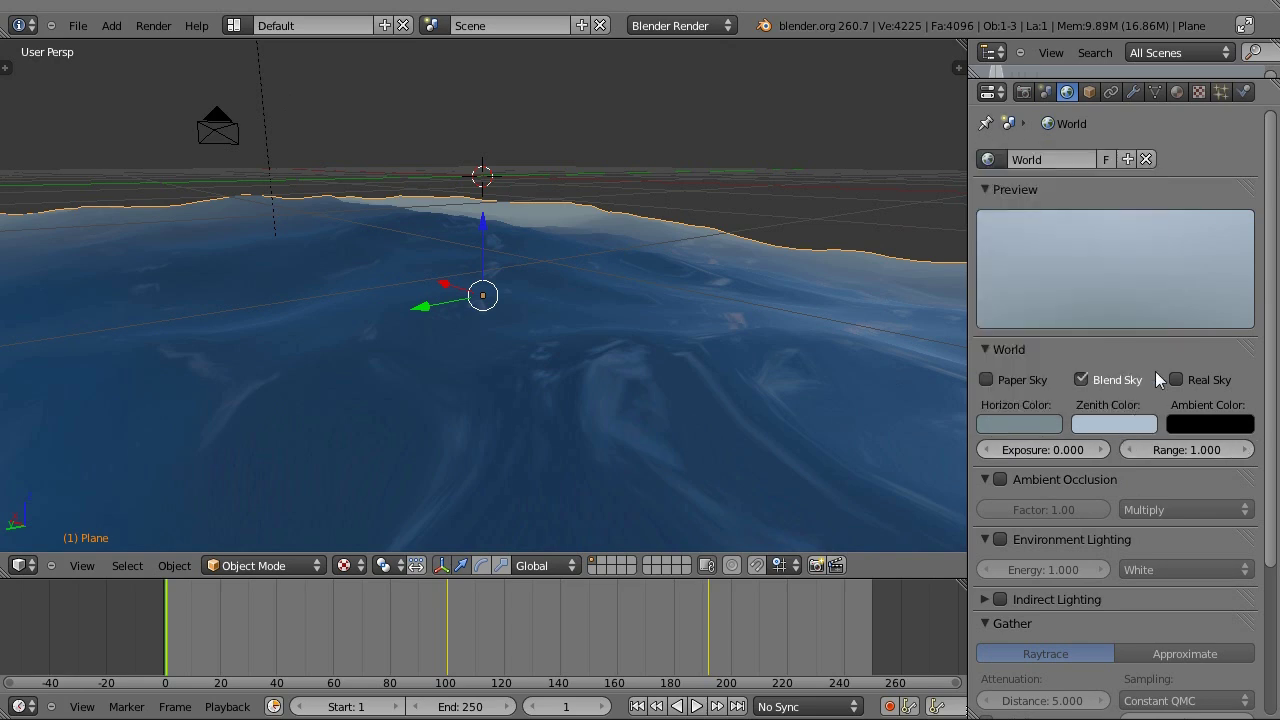
click(1019, 427)
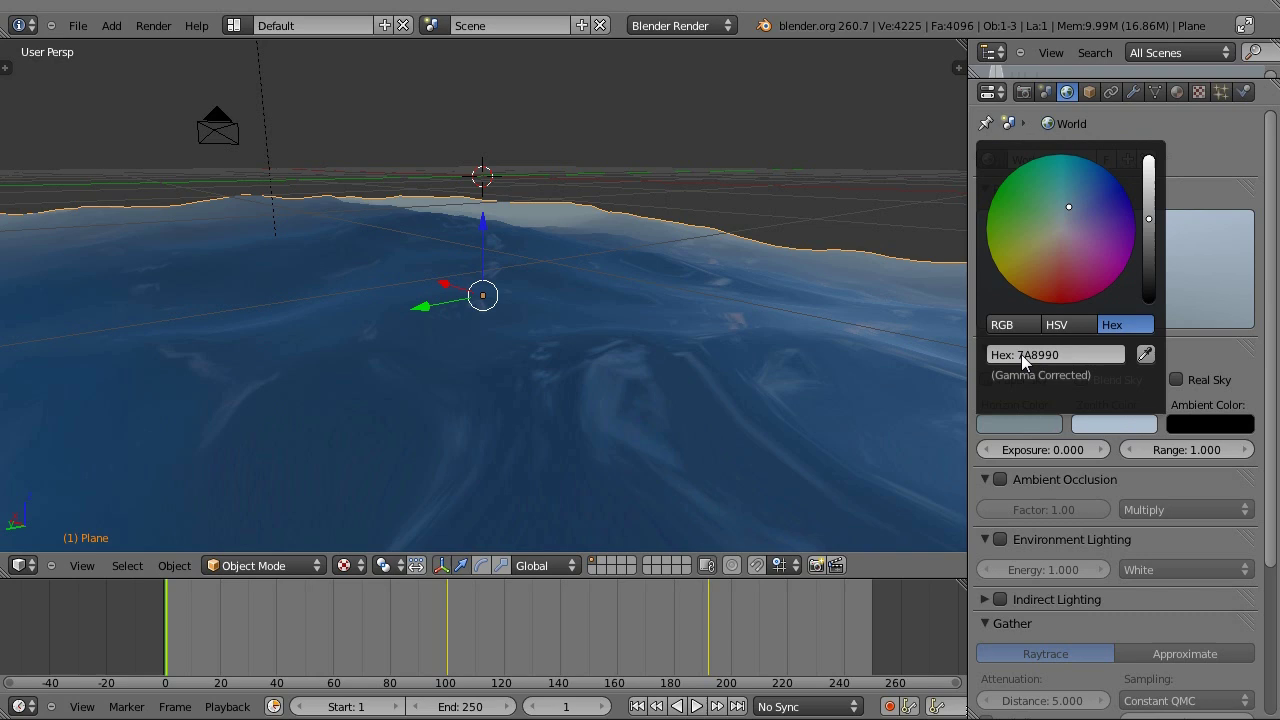
click(1128, 430)
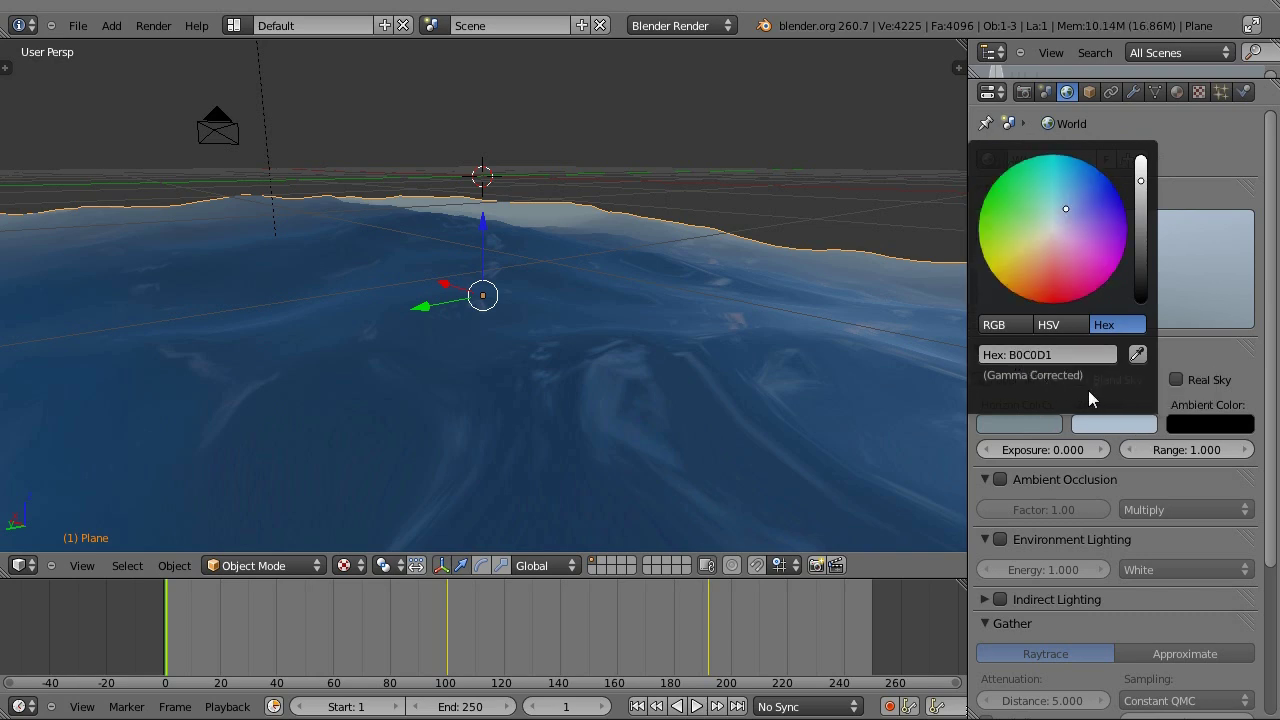
scroll(1018, 626, down, 5)
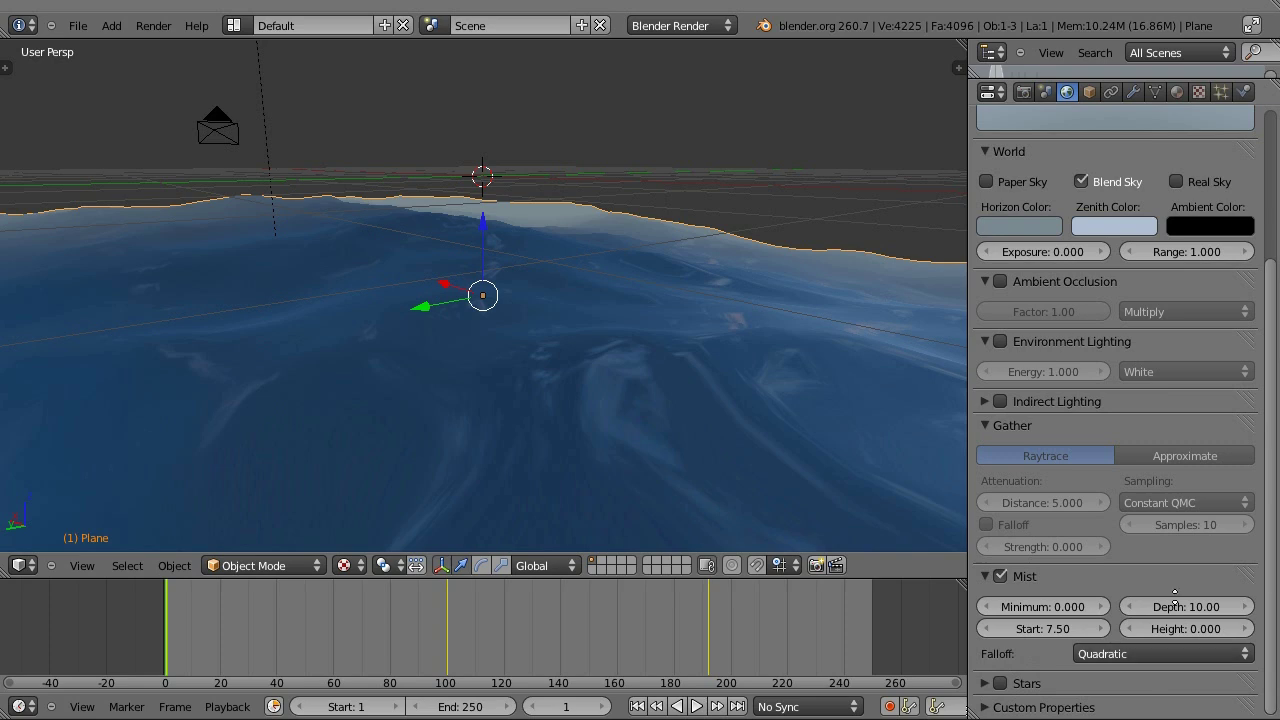
Review the render shading options, then view the world's empty texture slots.
click(1025, 92)
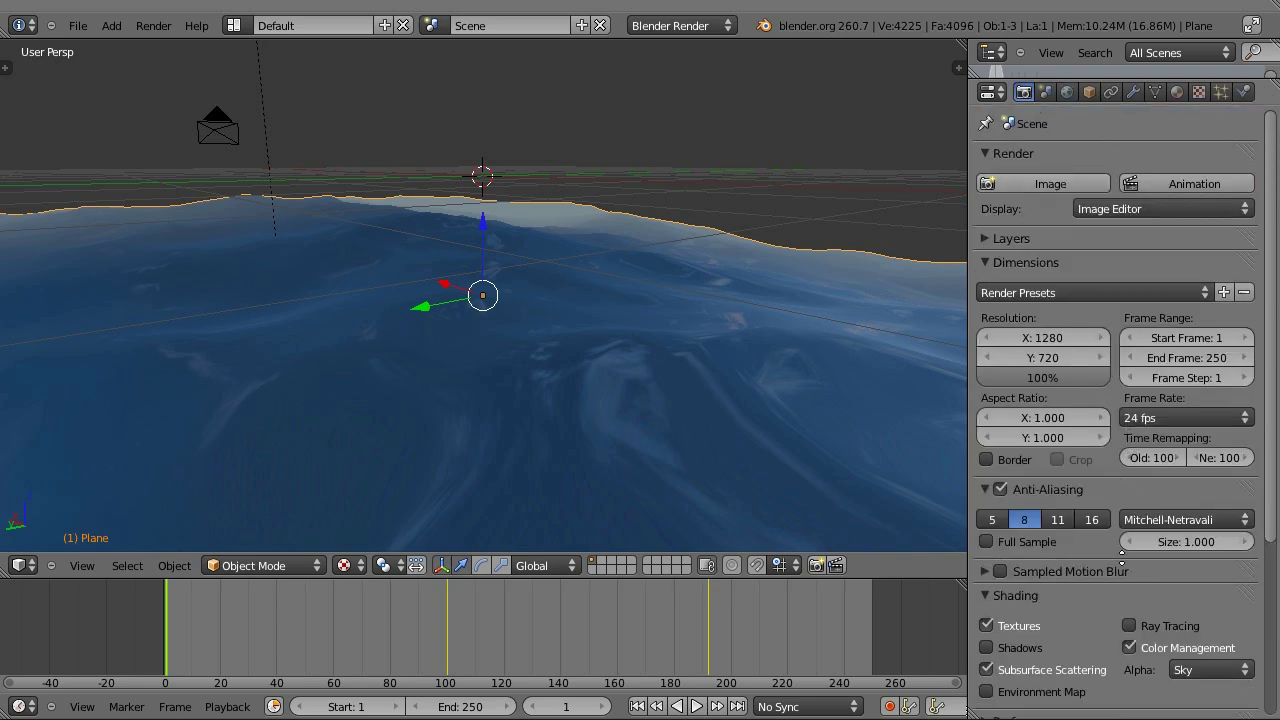
scroll(1155, 648, down, 5)
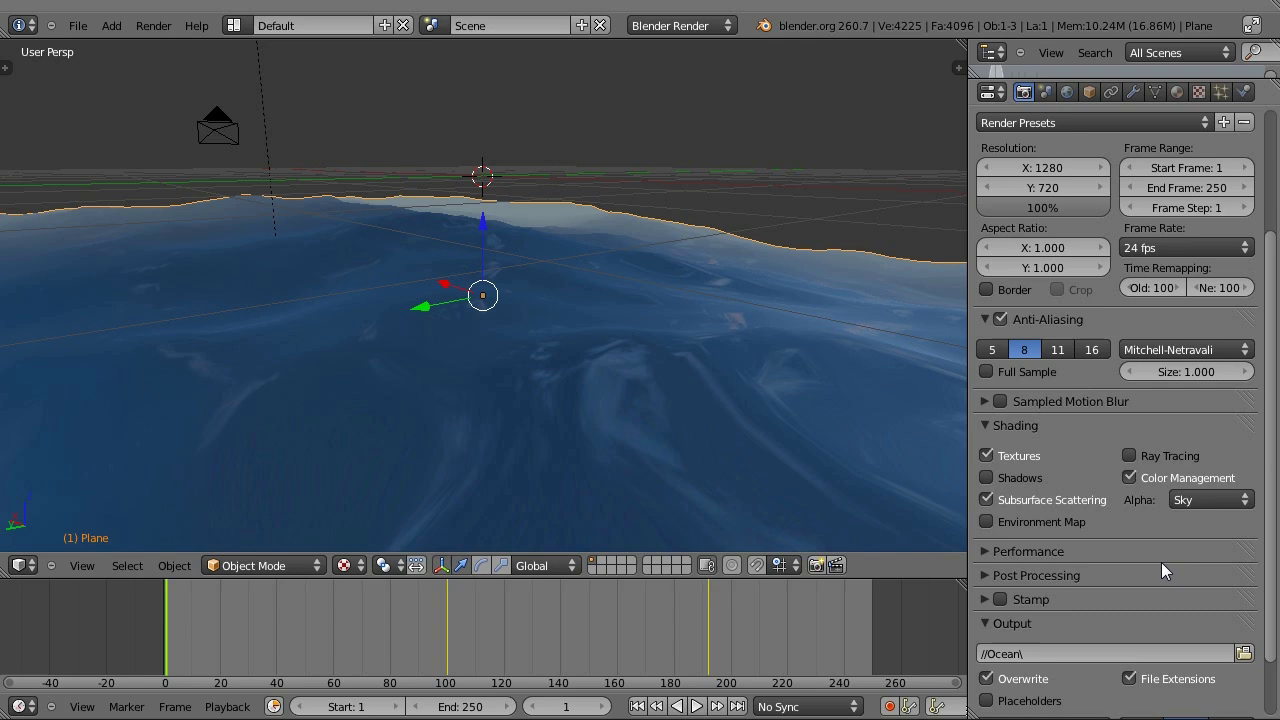
click(1199, 92)
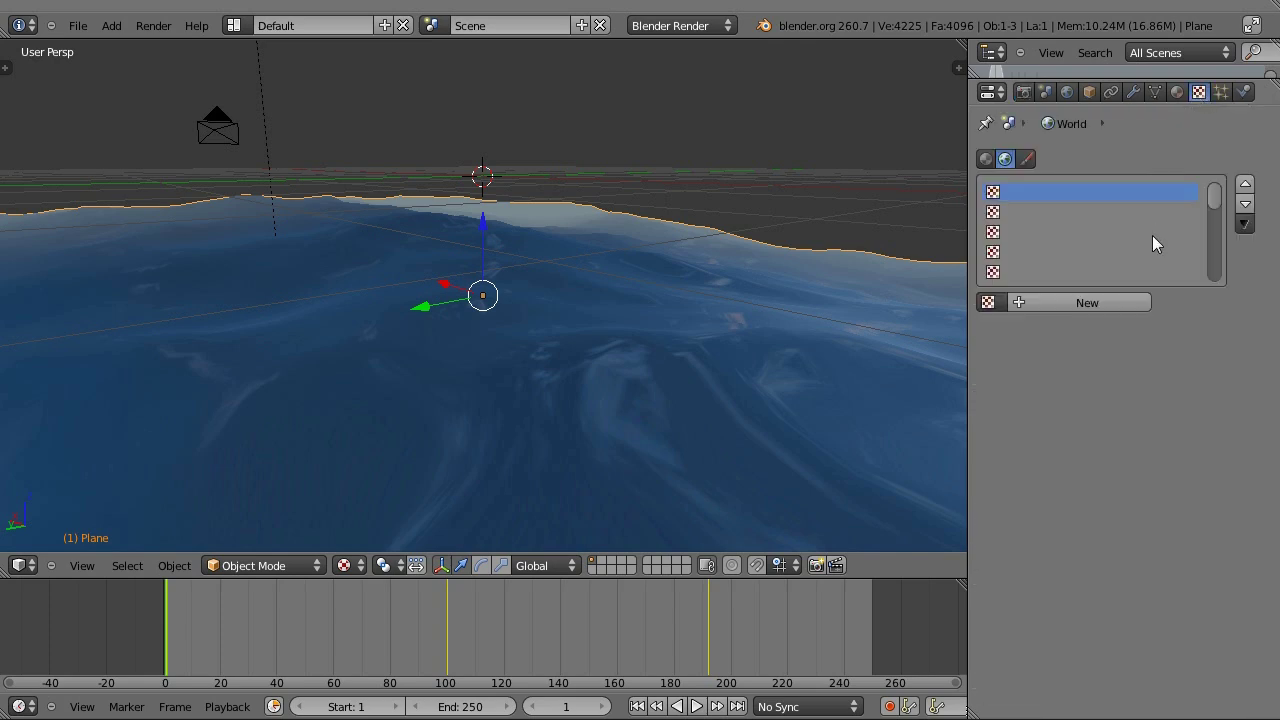
Select the material's Texture.001 sky image and review its image settings.
click(1177, 92)
scroll(1180, 116, up, 1)
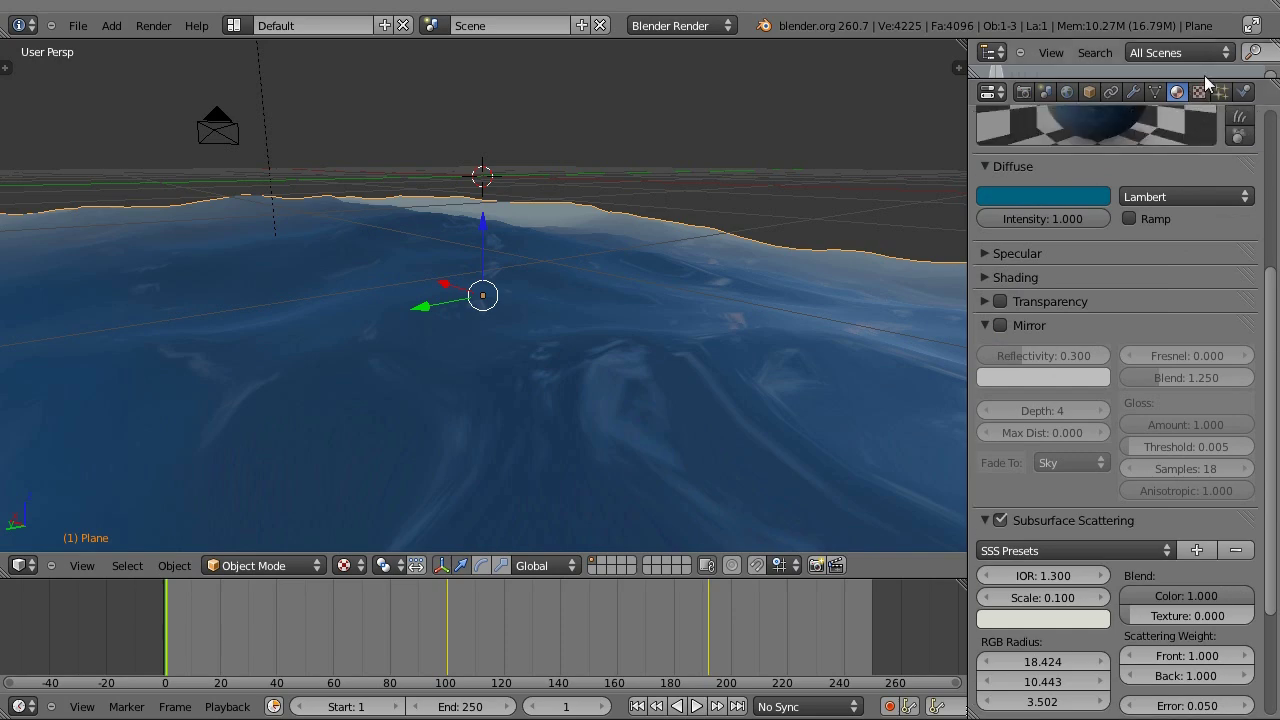
click(1199, 92)
middle_drag(900, 300, 348, 165)
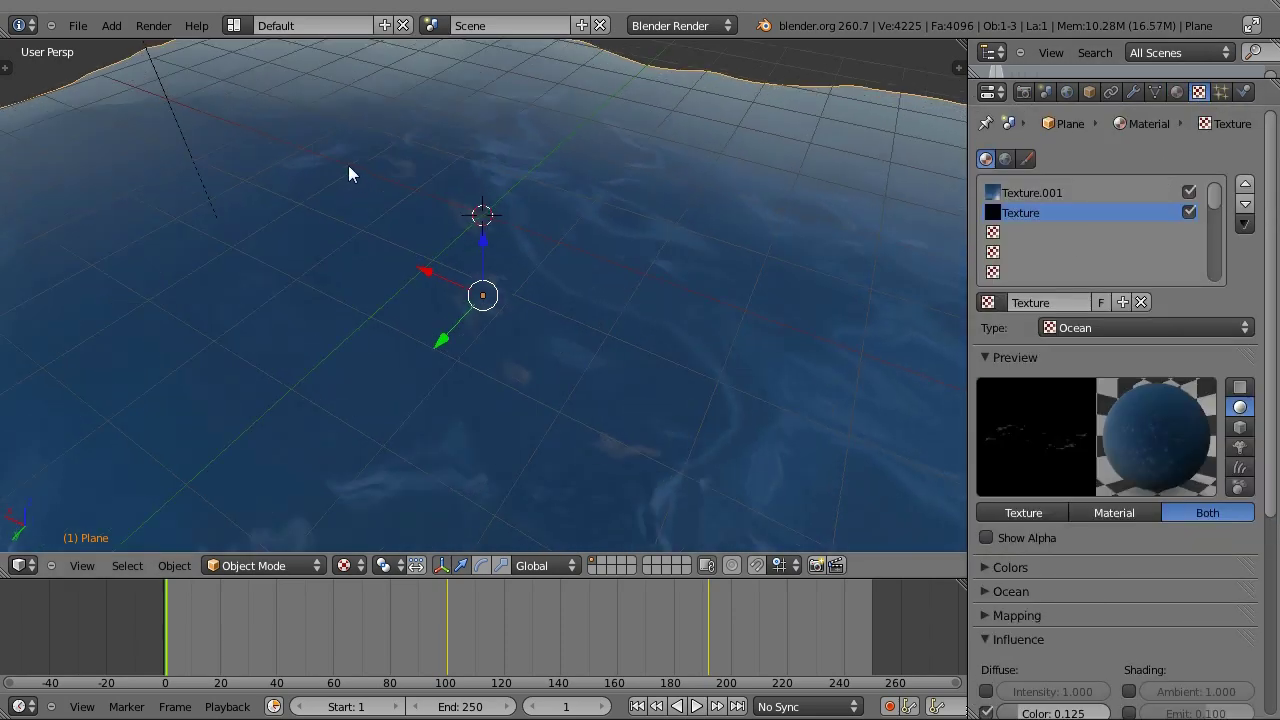
click(1034, 192)
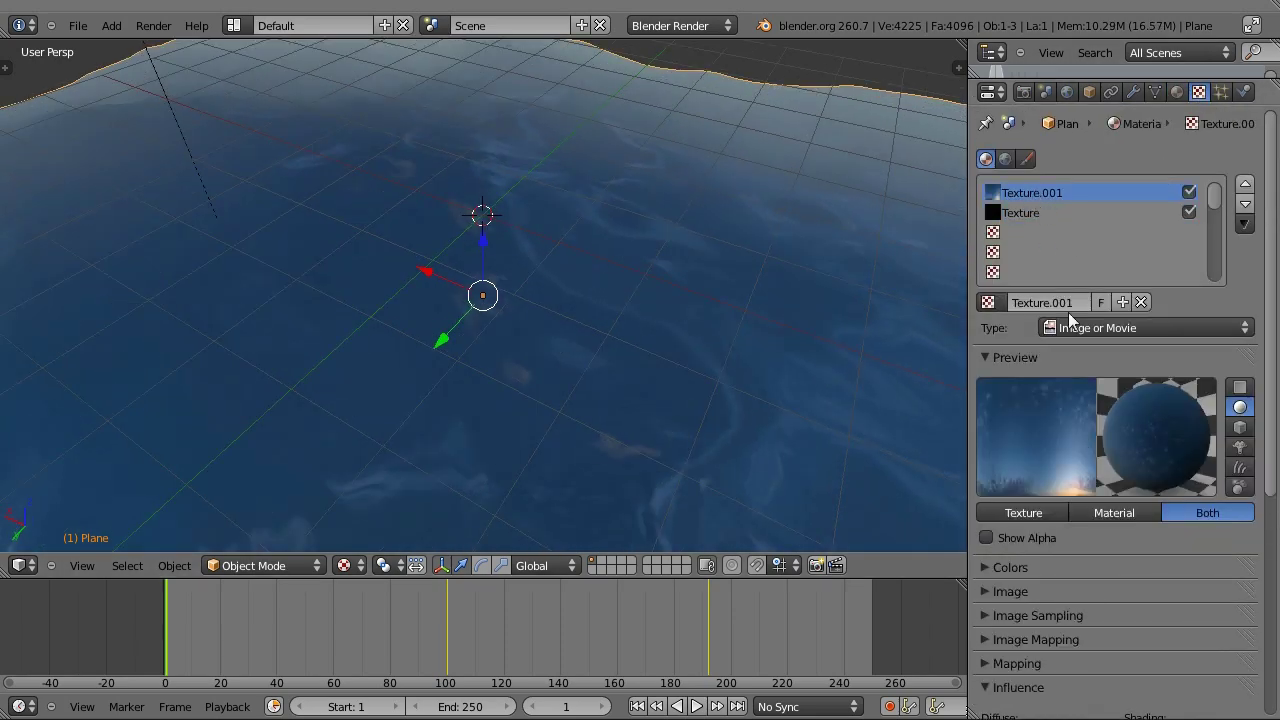
scroll(1074, 323, down, 2)
scroll(1131, 427, down, 2)
click(1040, 463)
click(1078, 199)
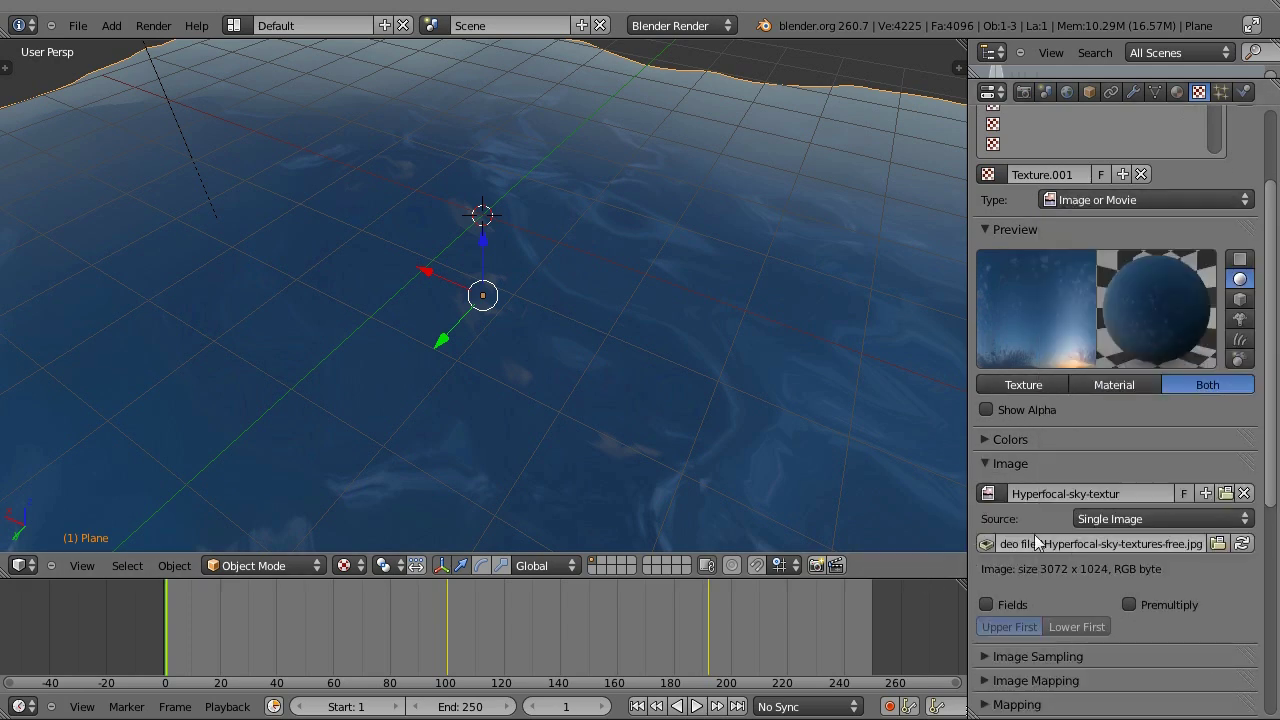
scroll(1069, 477, down, 2)
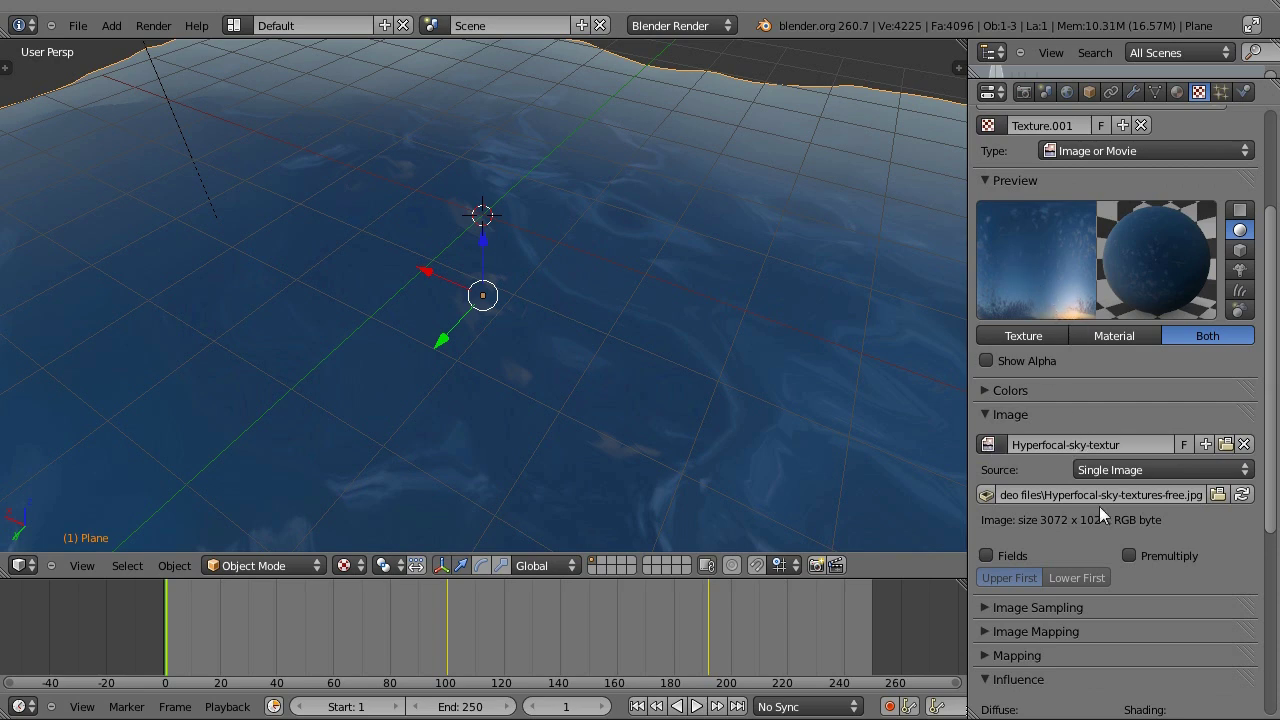
scroll(1090, 508, down, 2)
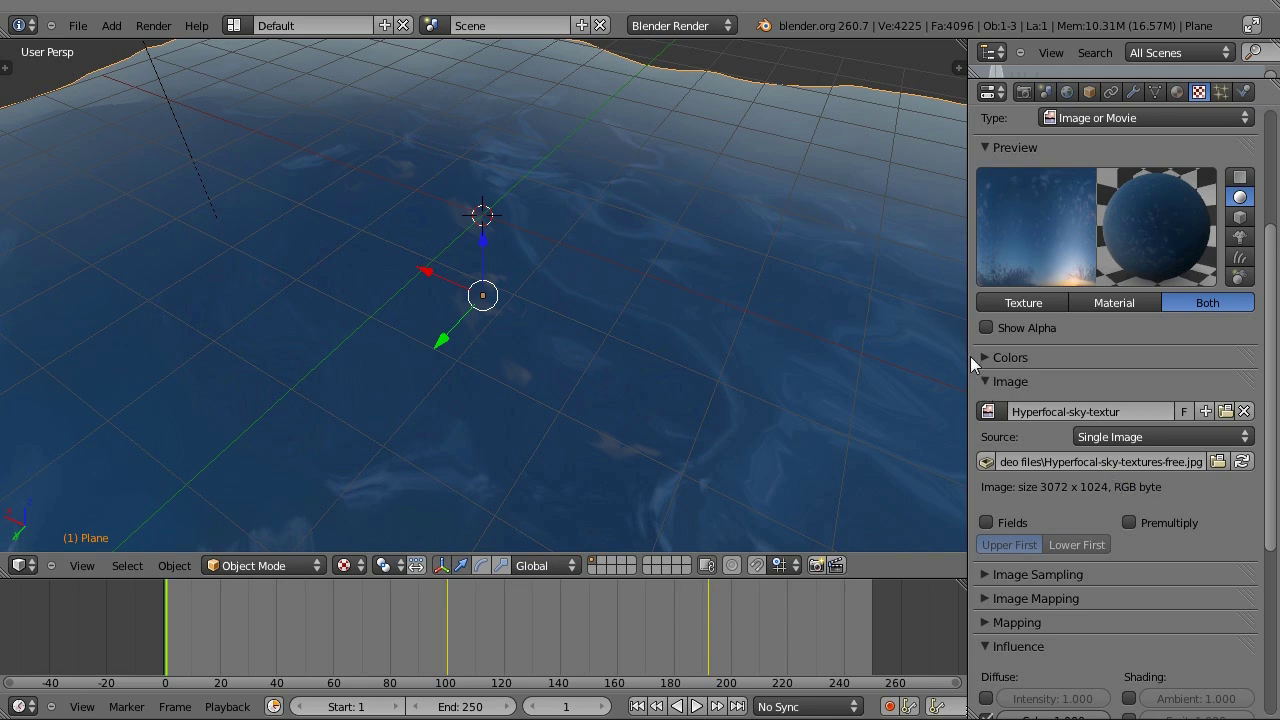
Check the sky texture's Reflection mapping and its influence settings.
click(987, 378)
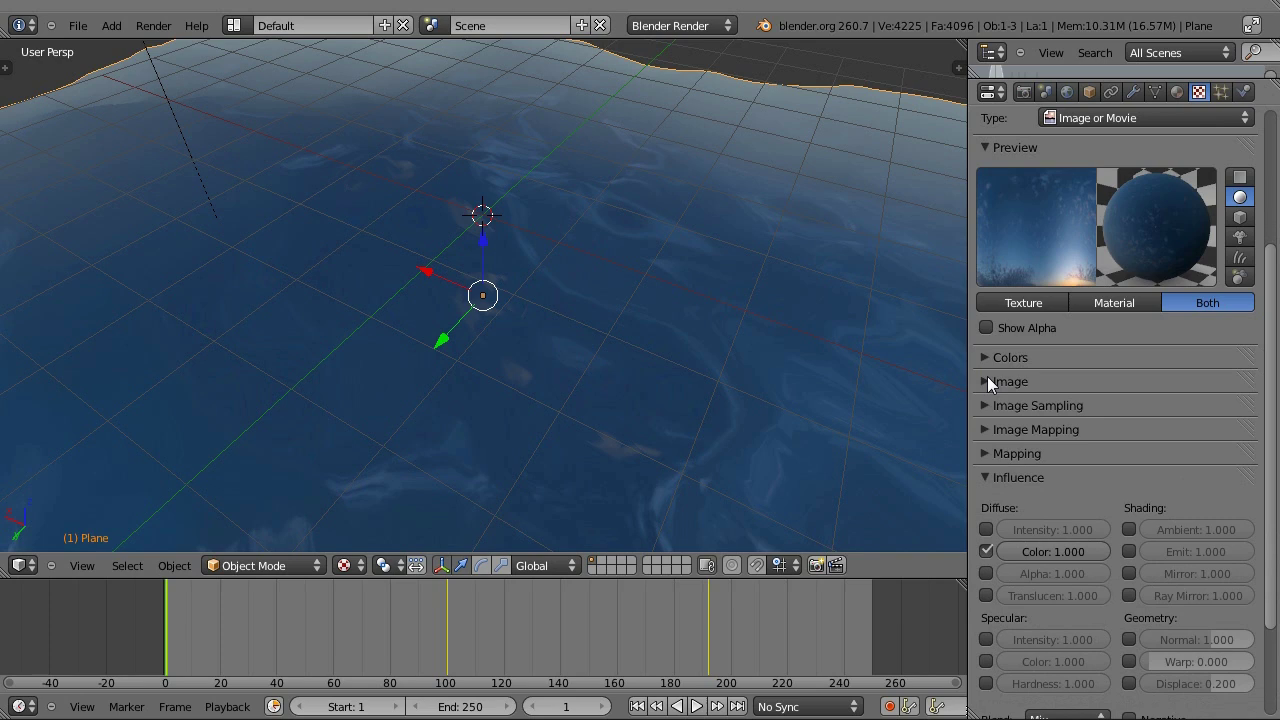
click(987, 454)
click(1140, 483)
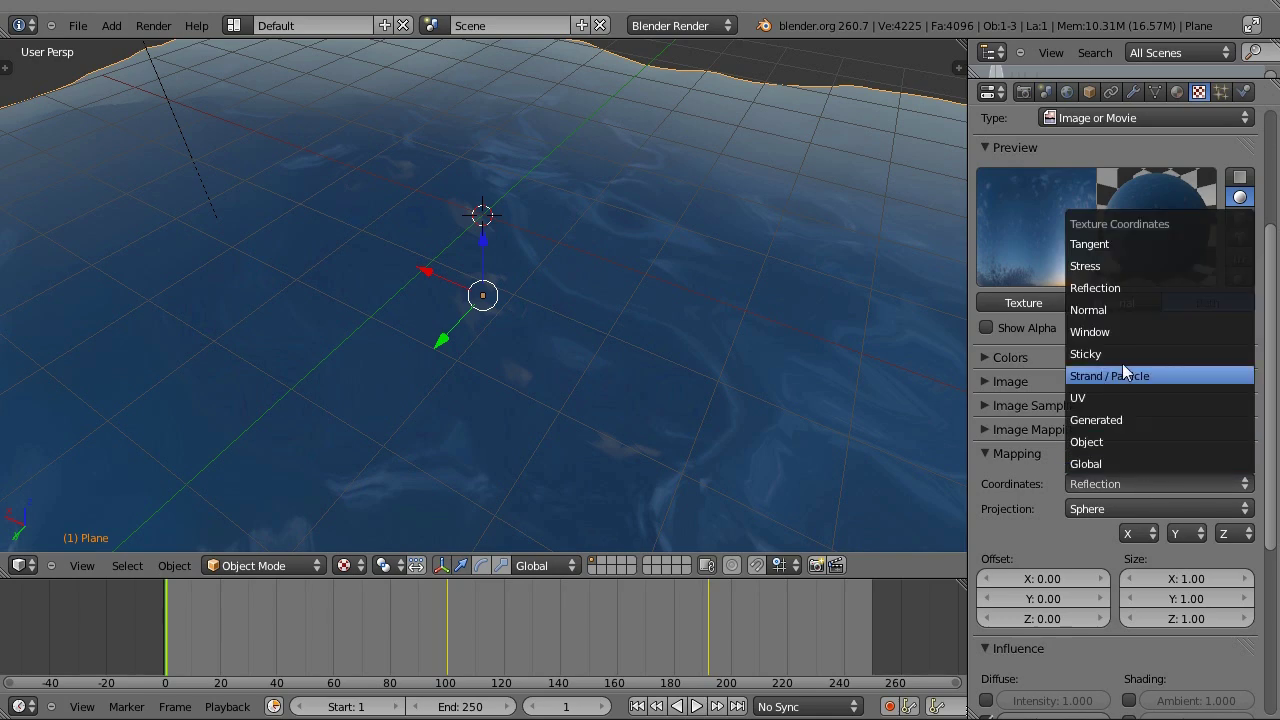
click(988, 453)
click(1000, 477)
scroll(1006, 603, down, 3)
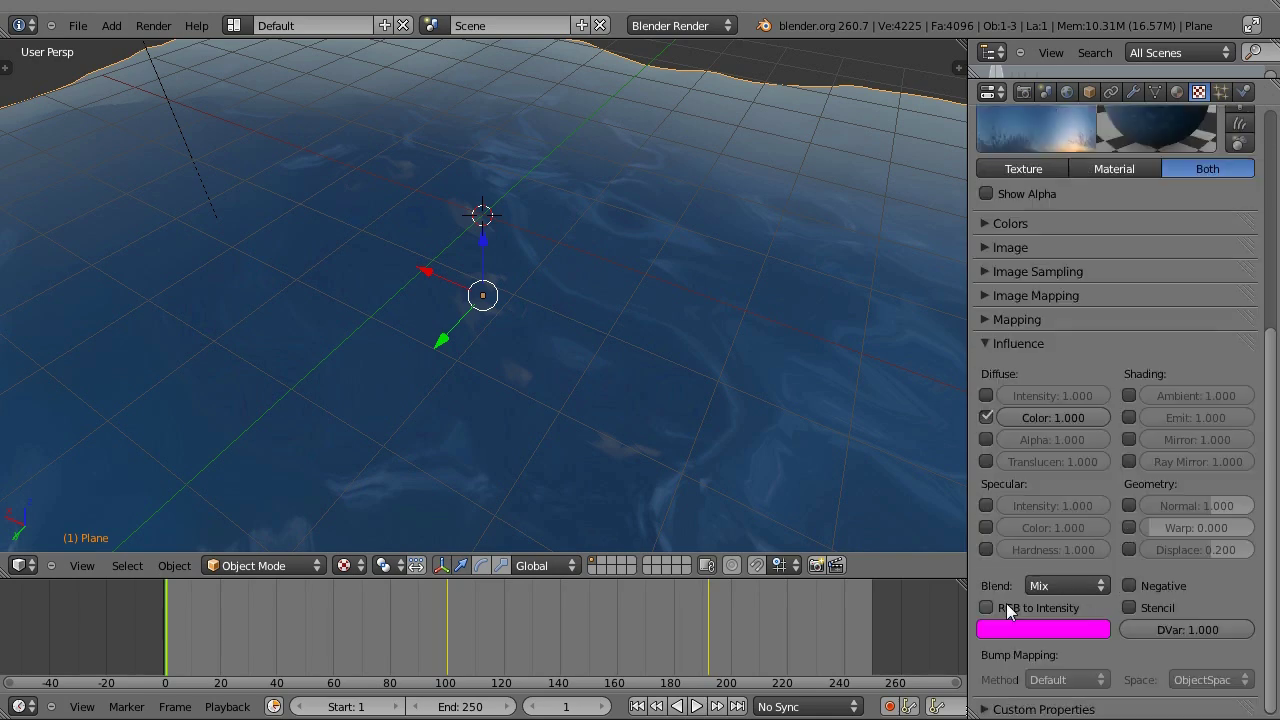
scroll(1100, 502, up, 8)
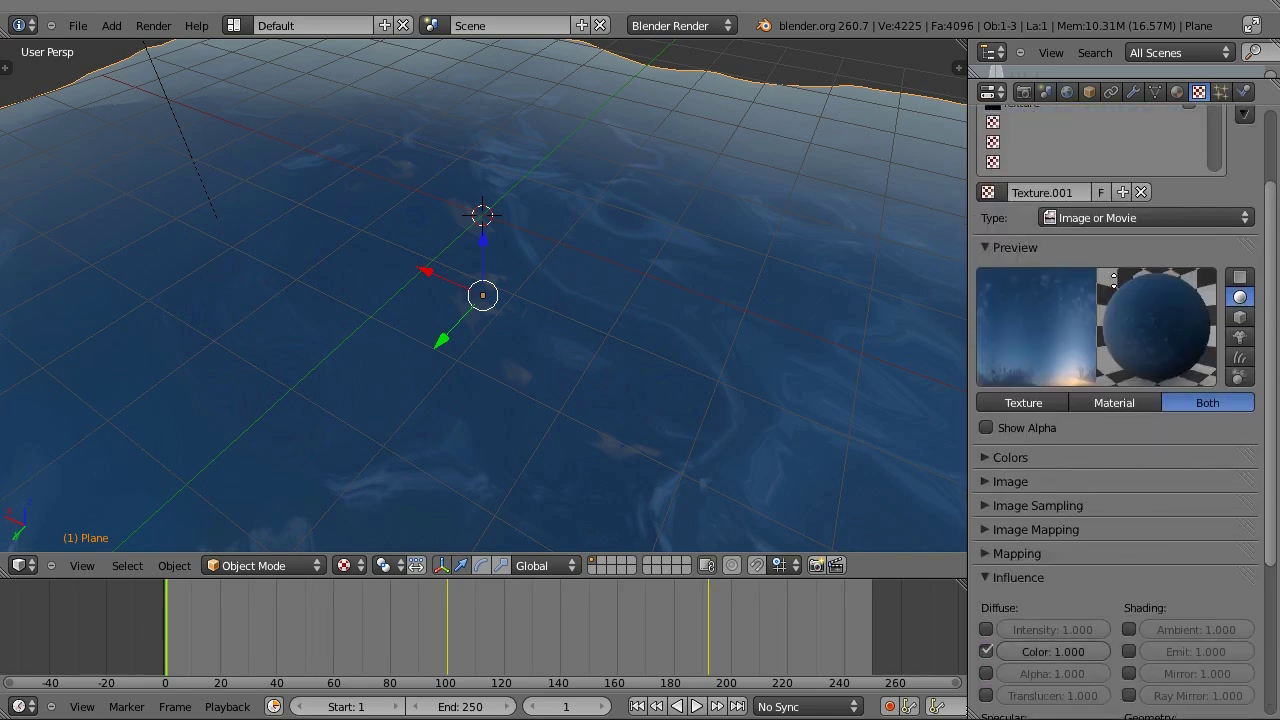
Pass through the world settings and return to the plane's Ocean modifier.
click(1066, 92)
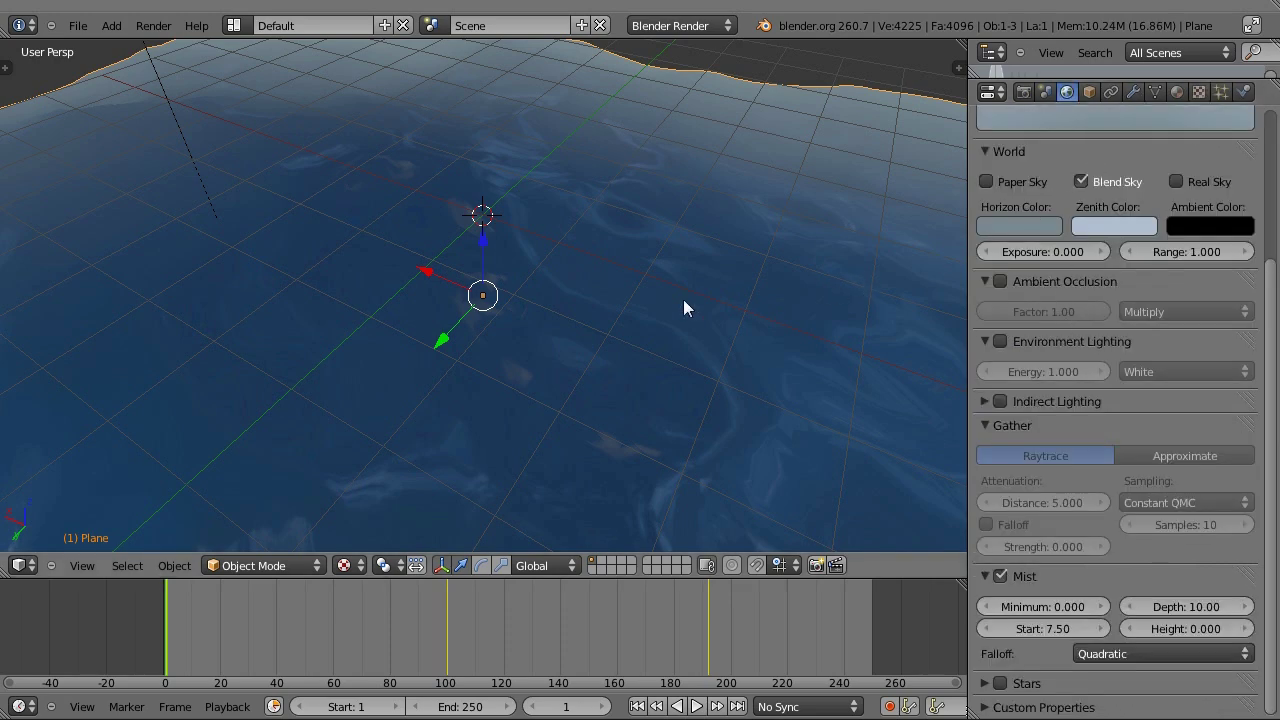
middle_drag(683, 299, 867, 286)
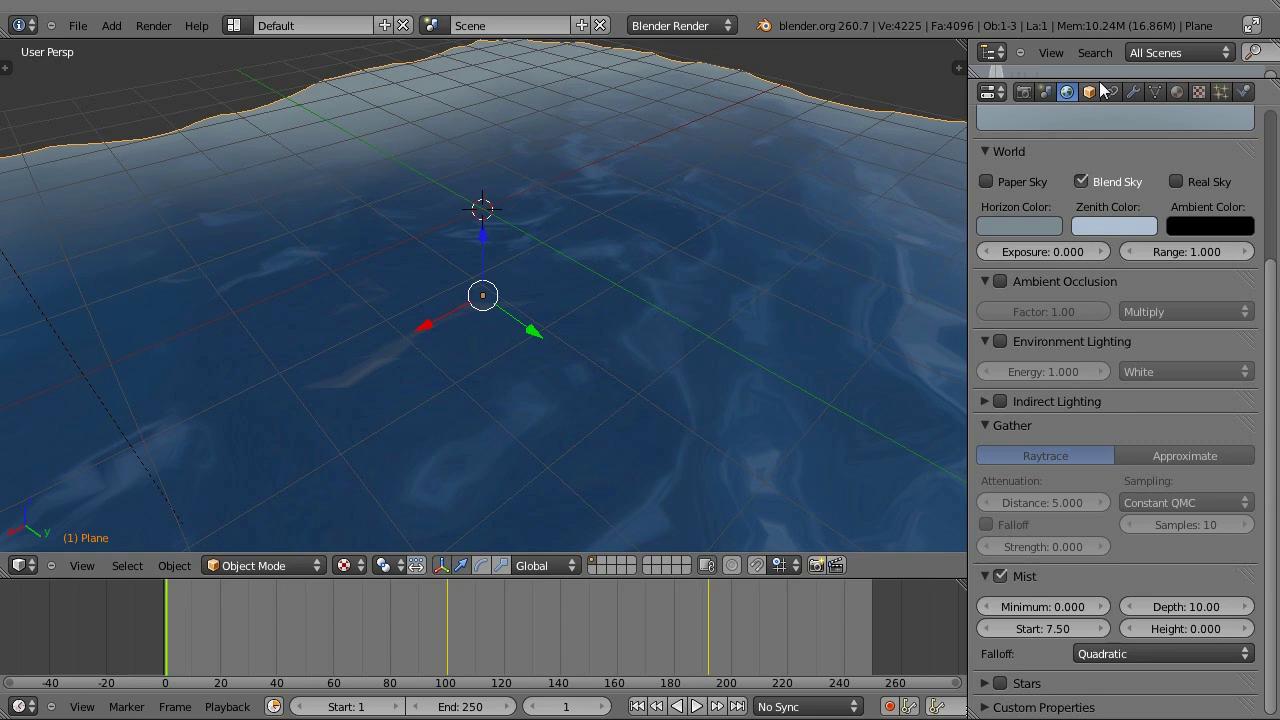
click(1135, 92)
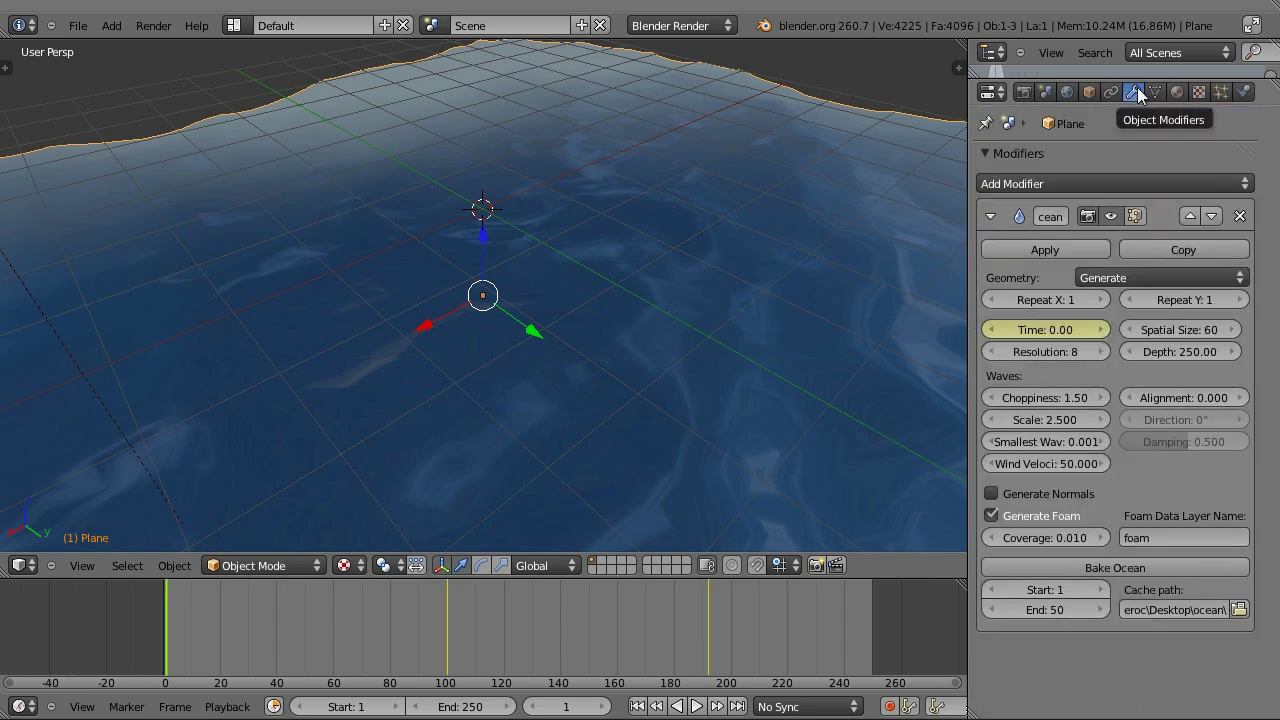